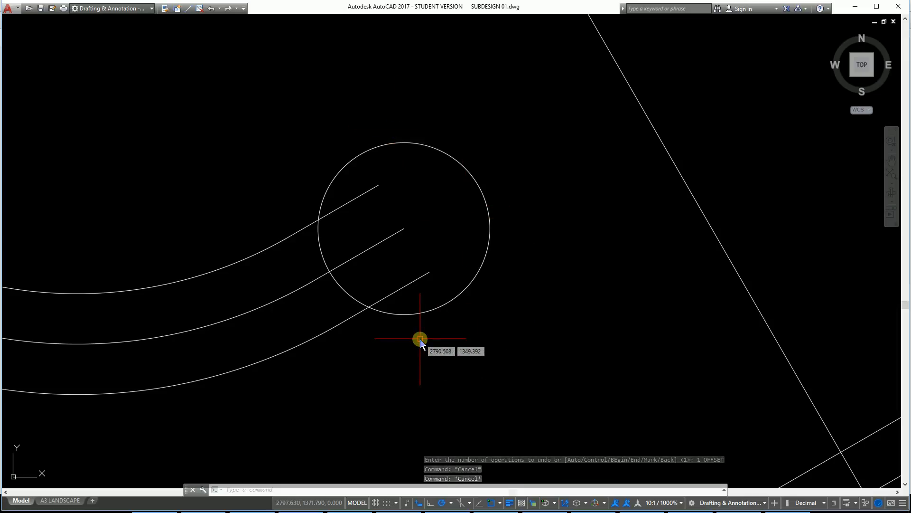
Step: Check the radius of the circle at the end of the road in its object properties
{"action": "key", "text": "Escape"}
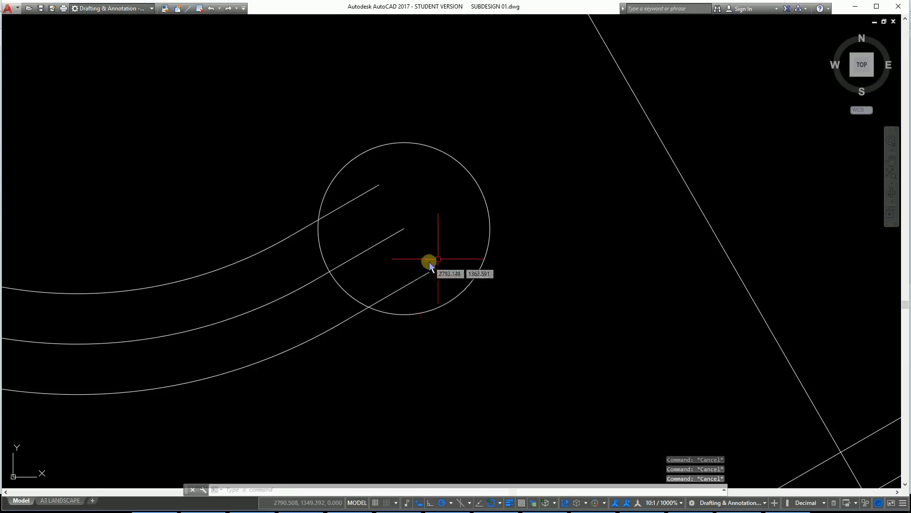
{"action": "left_click", "coordinate": [482, 261]}
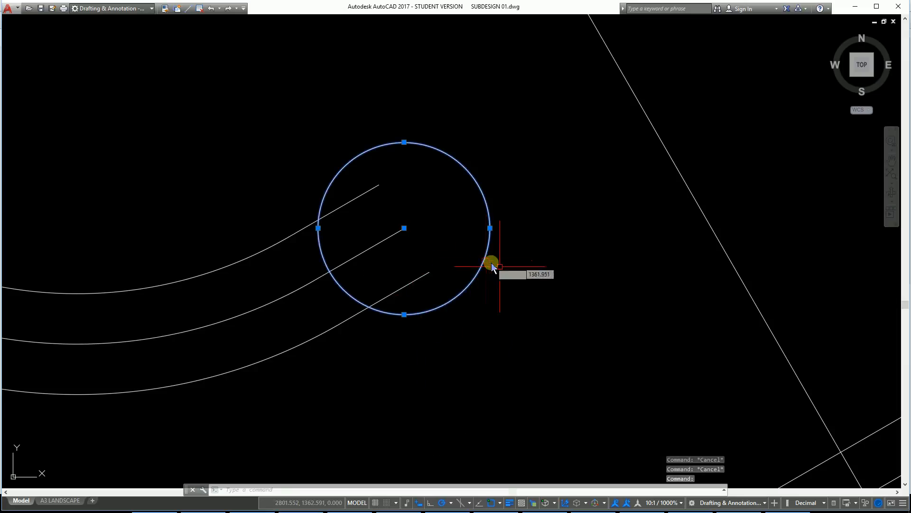
{"action": "right_click", "coordinate": [573, 296]}
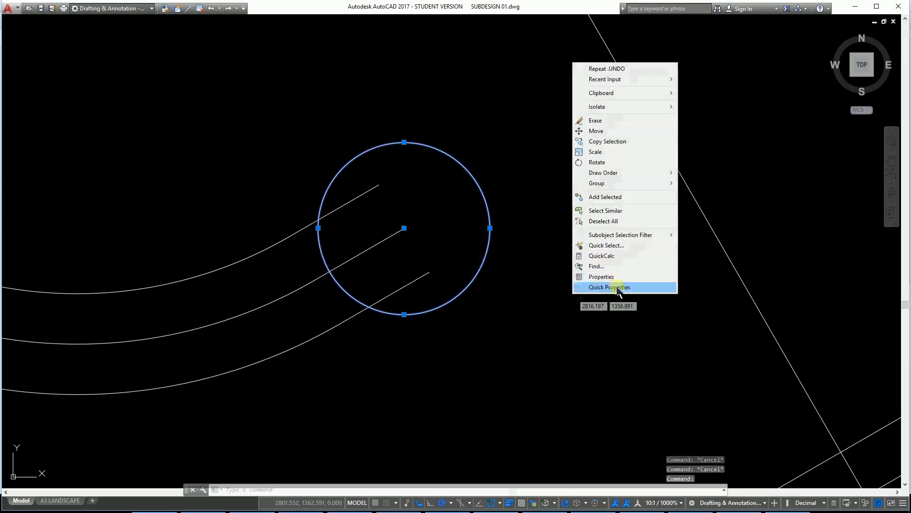
{"action": "left_click", "coordinate": [601, 277]}
{"action": "left_click", "coordinate": [599, 274]}
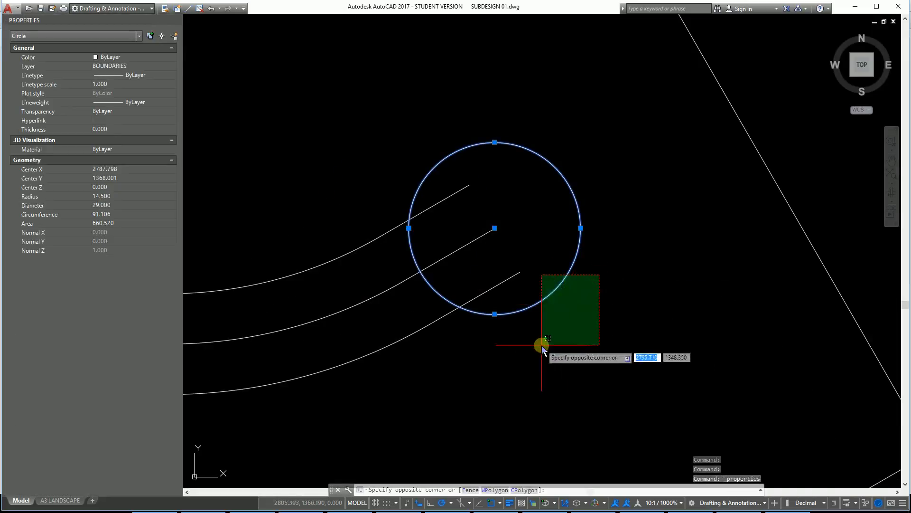
{"action": "key", "text": "Escape"}
{"action": "key", "text": "Escape"}
{"action": "key", "text": "Escape"}
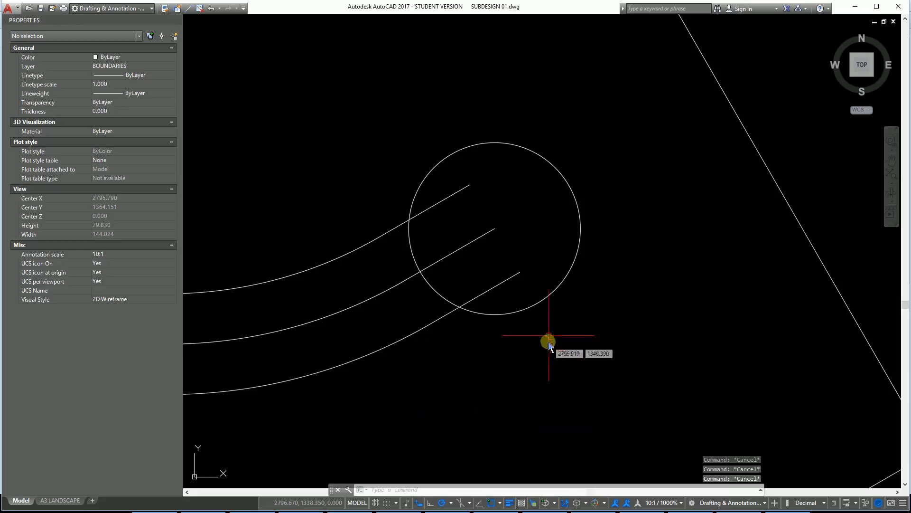
{"action": "left_click", "coordinate": [545, 301]}
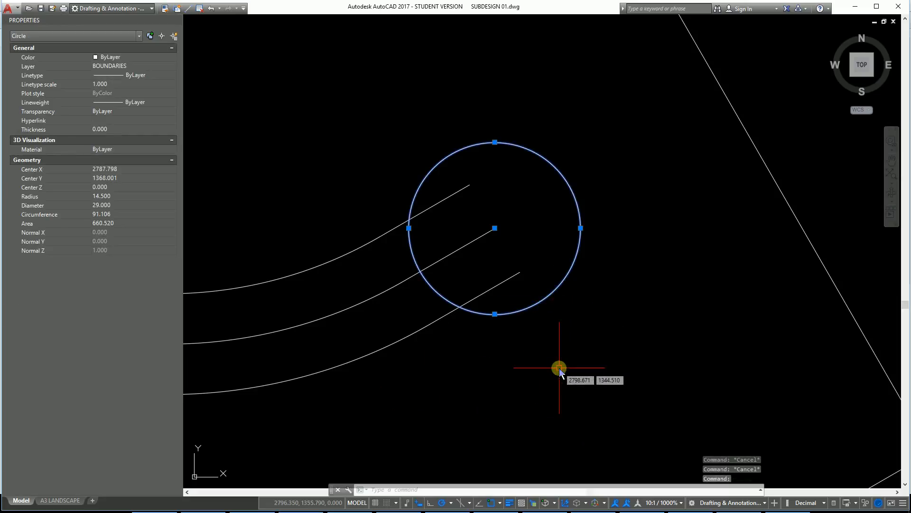
{"action": "key", "text": "Escape"}
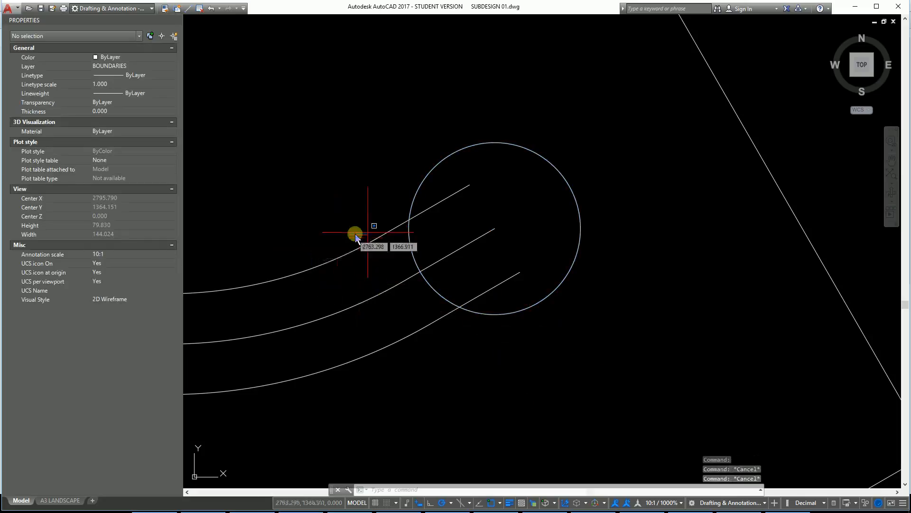
{"action": "left_click", "coordinate": [356, 234]}
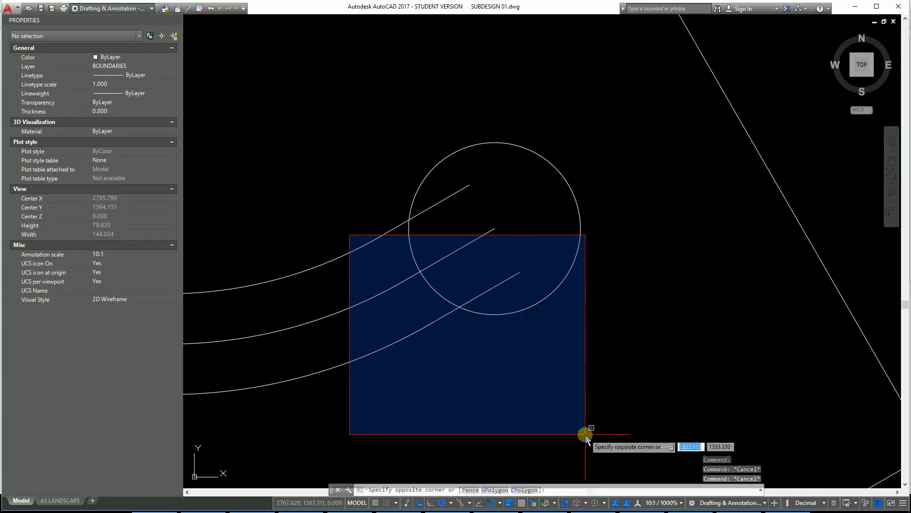
{"action": "key", "text": "Escape"}
{"action": "key", "text": "Escape"}
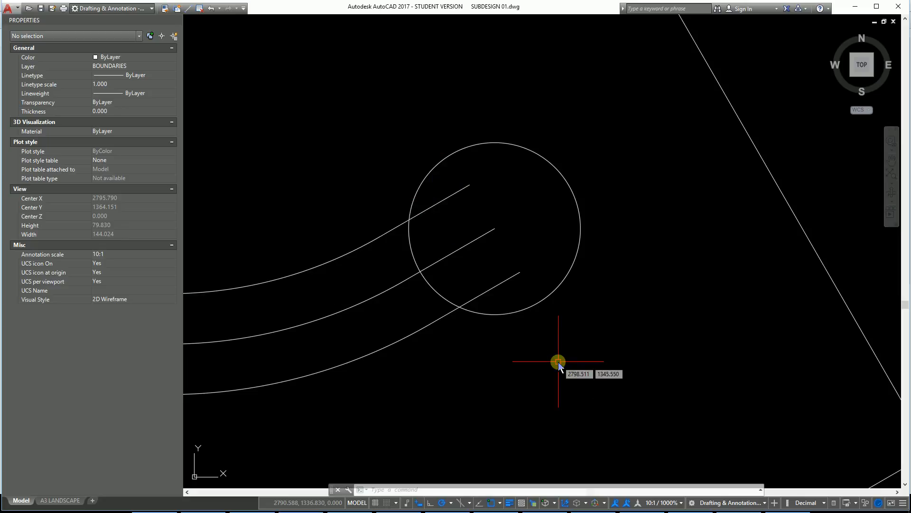
Step: Offset the straight end segments of the upper and lower road edges outward by 10
{"action": "type", "text": "o"}
{"action": "key", "text": "Return"}
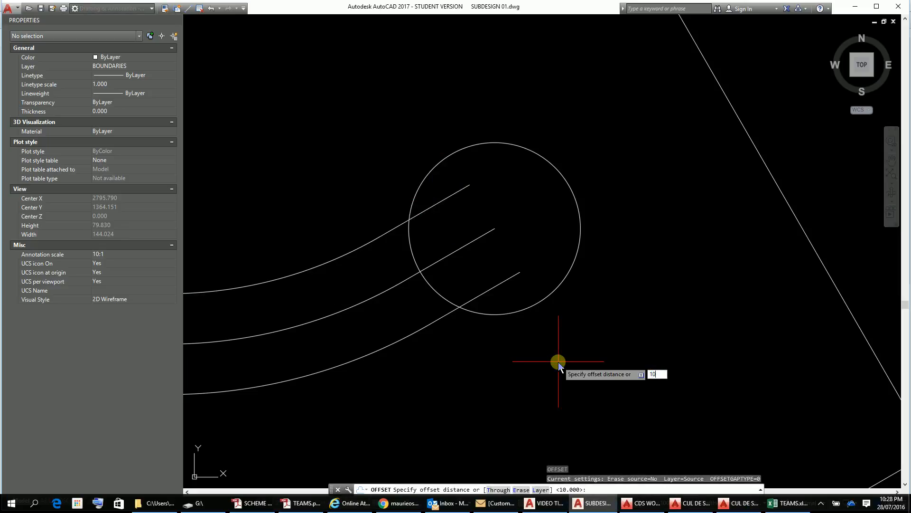
{"action": "key", "text": "Return"}
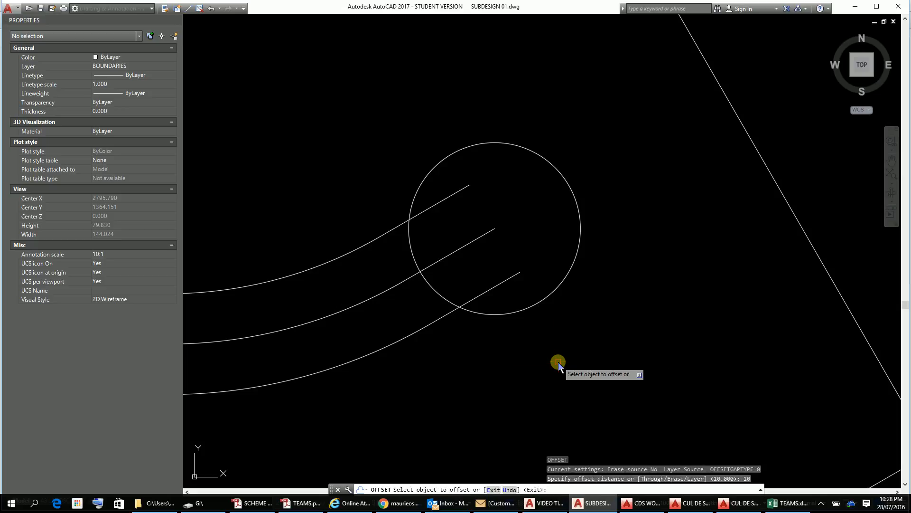
{"action": "left_click", "coordinate": [426, 211]}
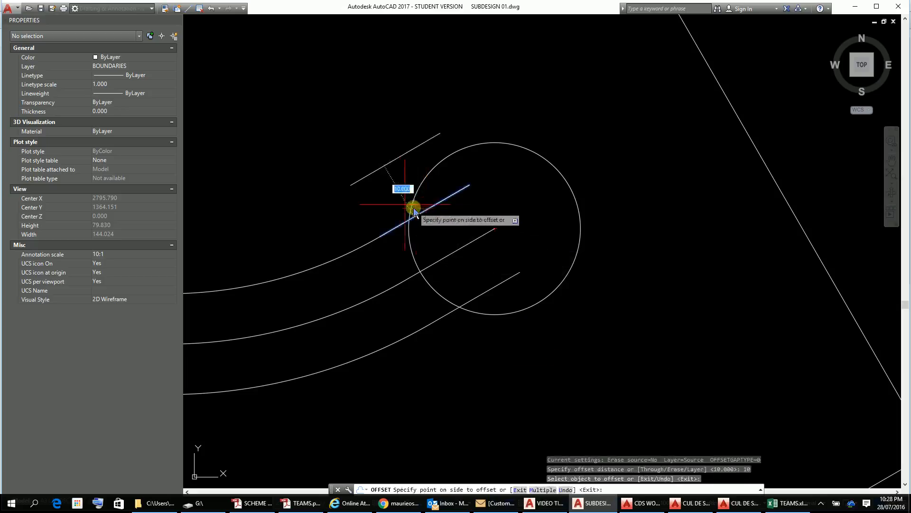
{"action": "left_click", "coordinate": [398, 201]}
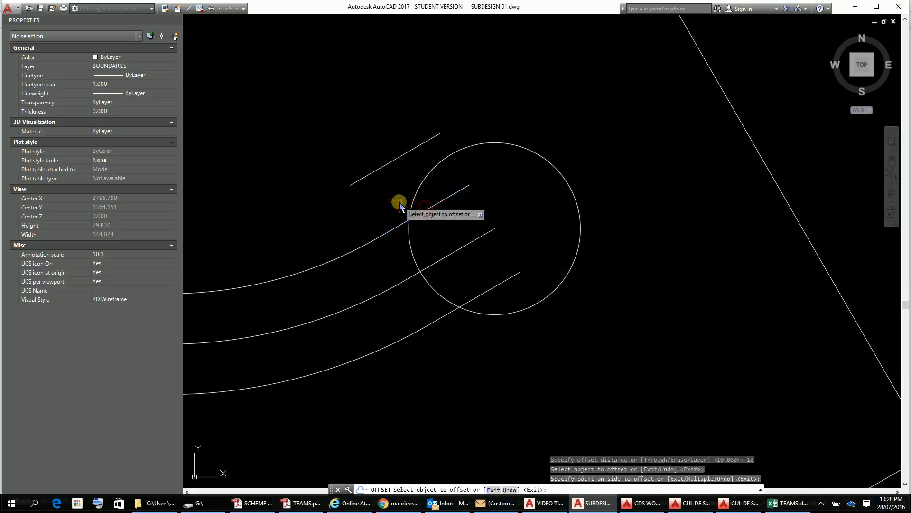
{"action": "left_click", "coordinate": [480, 297]}
{"action": "left_click", "coordinate": [505, 375]}
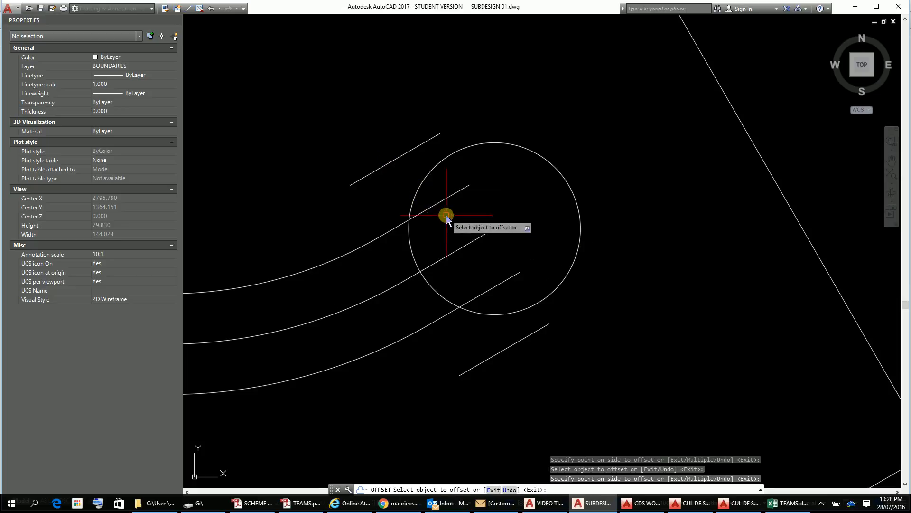
{"action": "key", "text": "Escape"}
{"action": "key", "text": "Escape"}
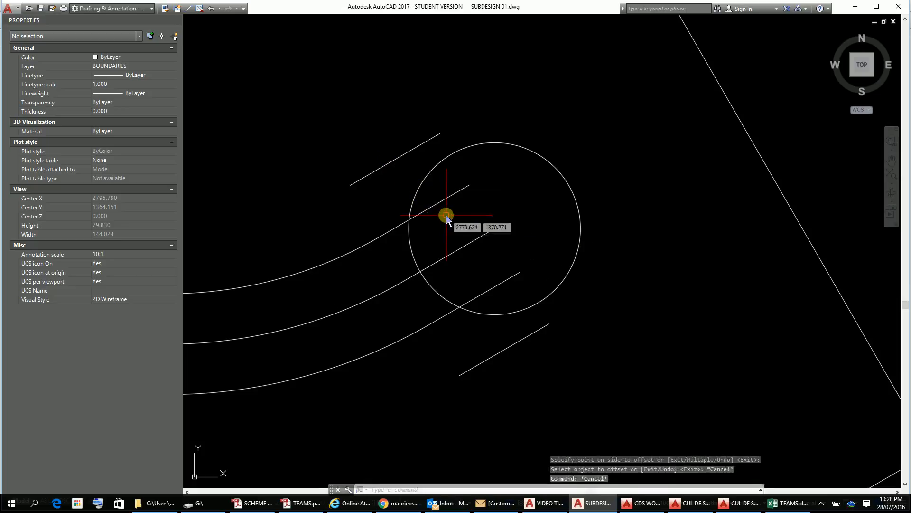
Step: Draw a concentric circle of radius 24.5 centred on the end of the road centreline
{"action": "left_click", "coordinate": [422, 184]}
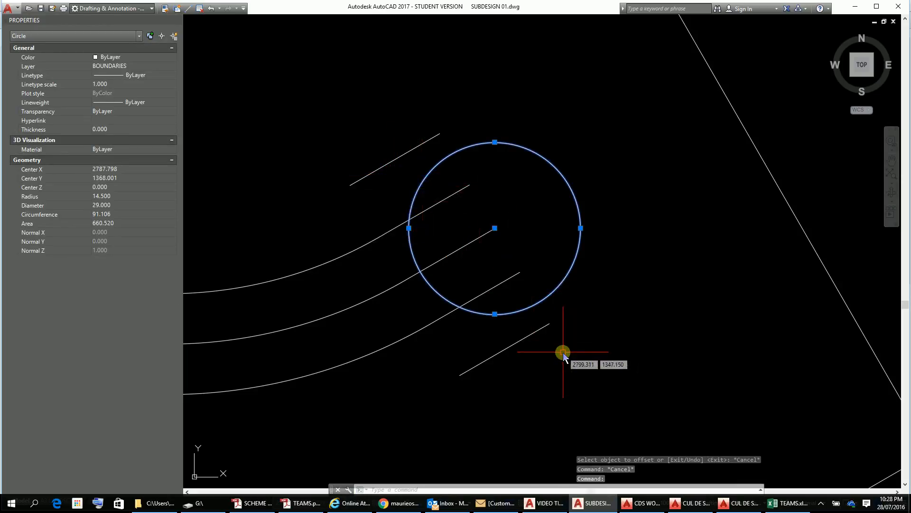
{"action": "key", "text": "Escape"}
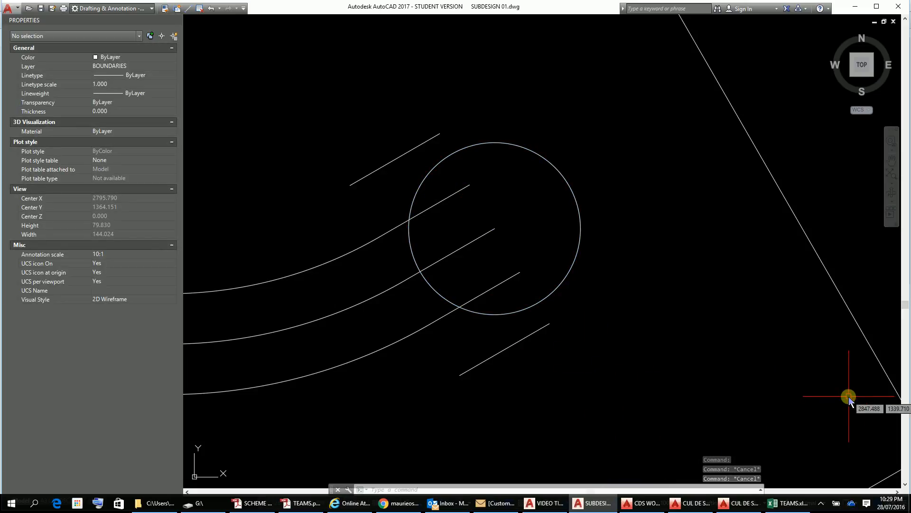
{"action": "type", "text": "c"}
{"action": "key", "text": "Return"}
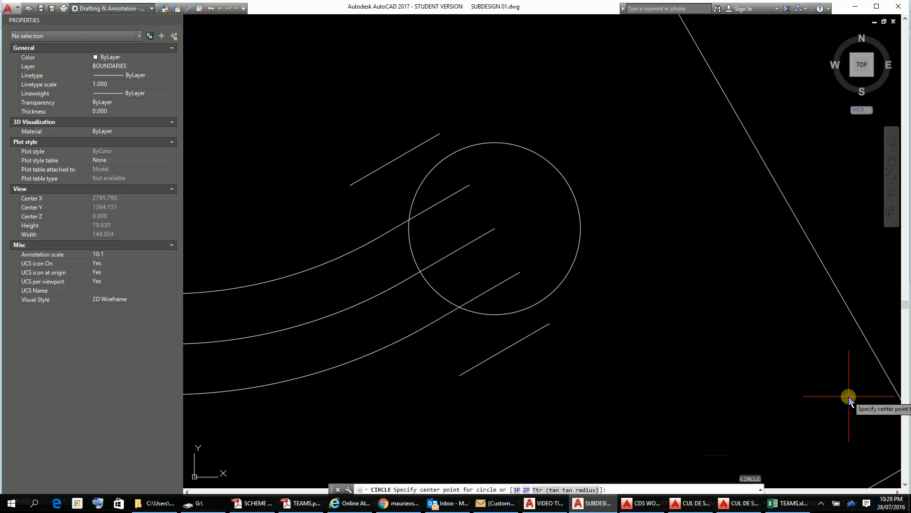
{"action": "left_click", "coordinate": [496, 231]}
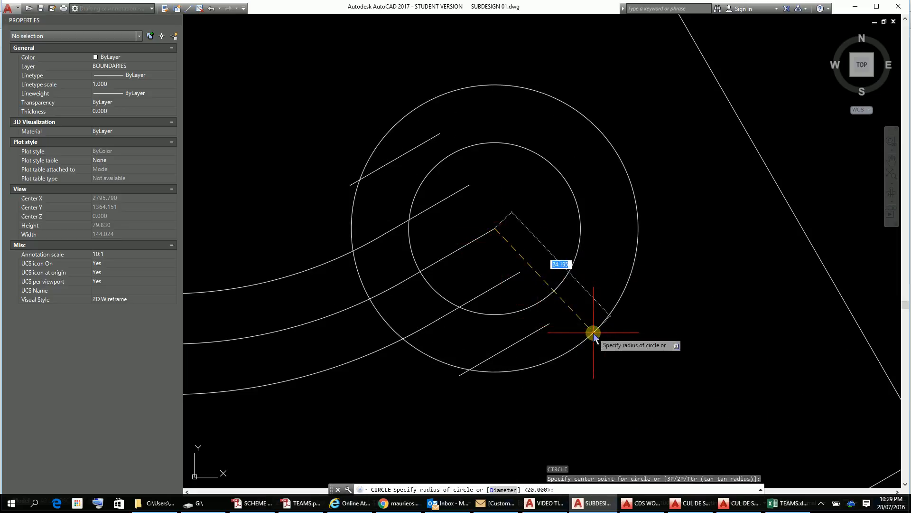
{"action": "type", "text": "24.5"}
{"action": "key", "text": "Return"}
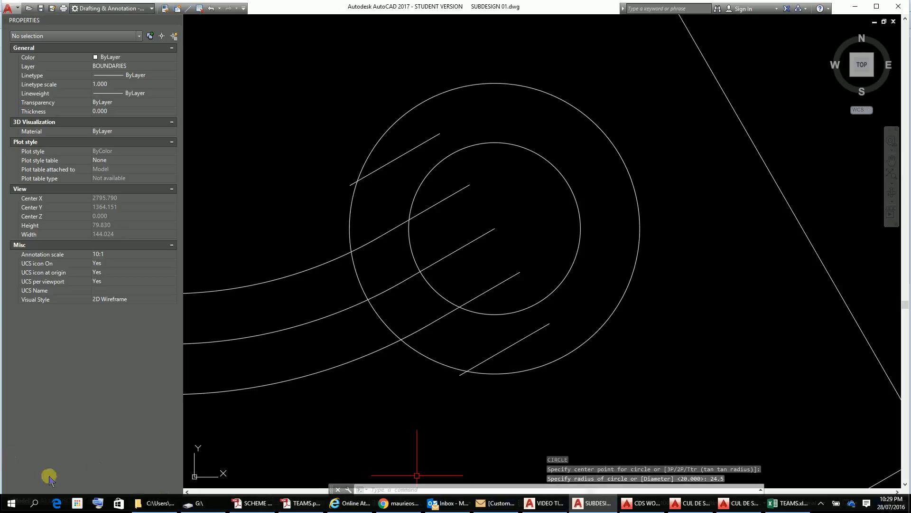
{"action": "key", "text": "Escape"}
{"action": "key", "text": "Escape"}
{"action": "key", "text": "Escape"}
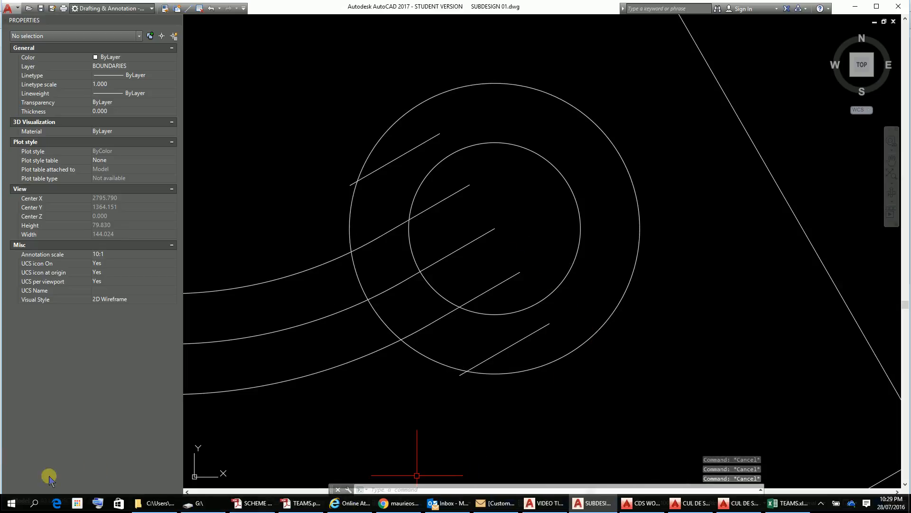
Step: Draw a closed line triangle joining the two intersections of the outer circle with the offset lines and the circle centre
{"action": "type", "text": "LINE Specify first point:"}
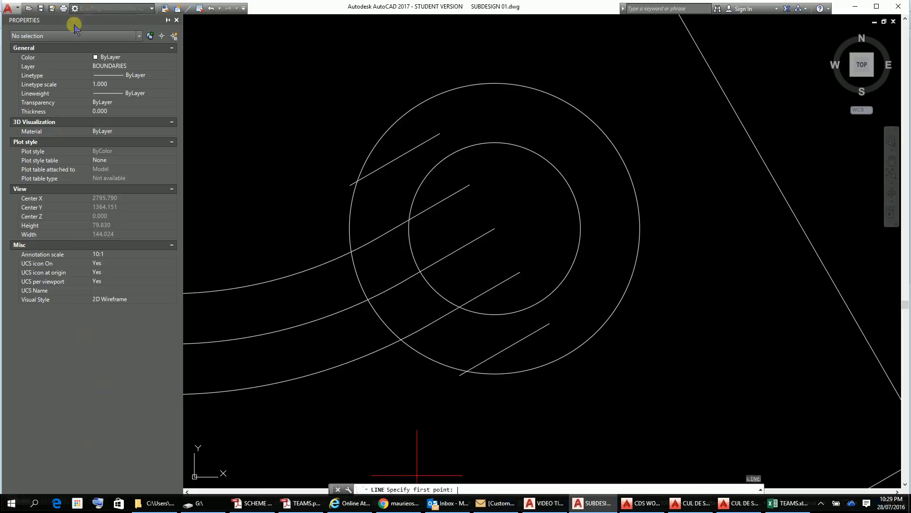
{"action": "left_click", "coordinate": [359, 181]}
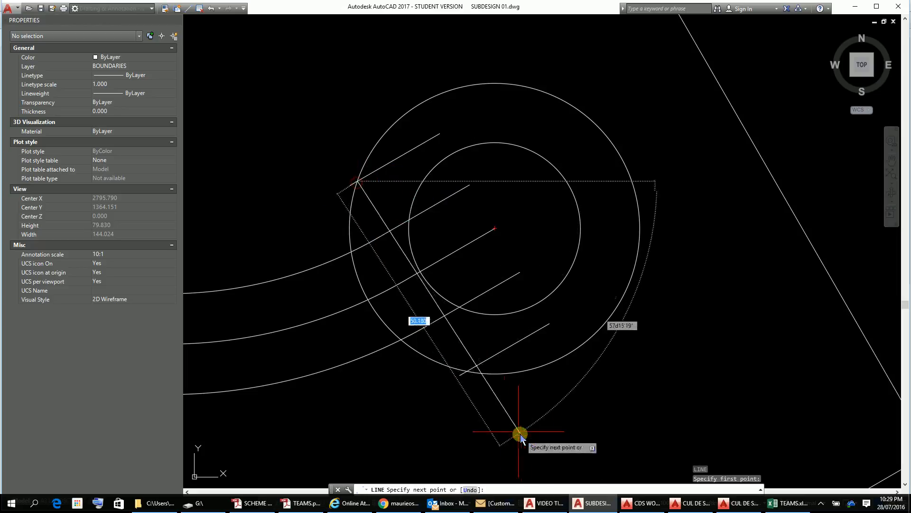
{"action": "left_click", "coordinate": [468, 371]}
{"action": "left_click", "coordinate": [495, 227]}
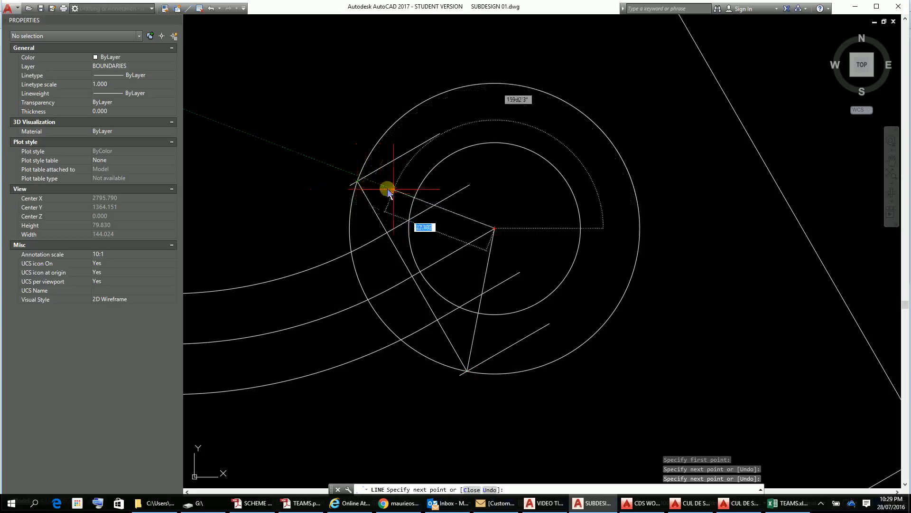
{"action": "scroll", "coordinate": [381, 199], "scroll_direction": "up", "scroll_amount": 3}
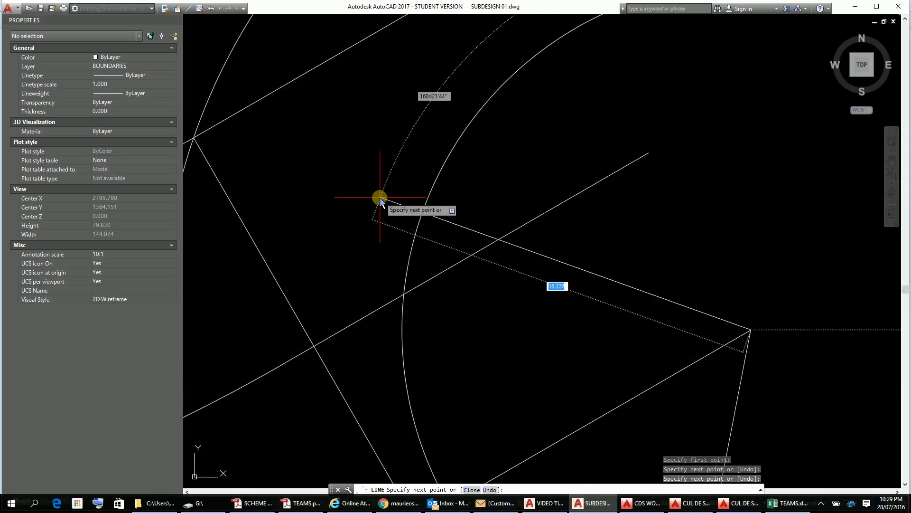
{"action": "left_click", "coordinate": [194, 138]}
{"action": "key", "text": "Escape"}
{"action": "key", "text": "Escape"}
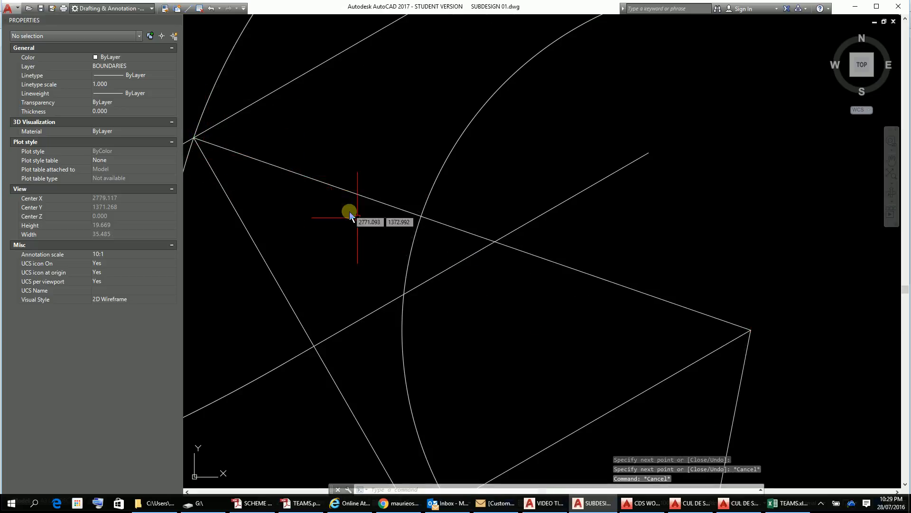
Step: Erase the outer 24.5 radius circle and the two offset construction lines
{"action": "scroll", "coordinate": [699, 306], "scroll_direction": "down", "scroll_amount": 6}
{"action": "middle_click_drag", "start_coordinate": [698, 305], "coordinate": [700, 223]}
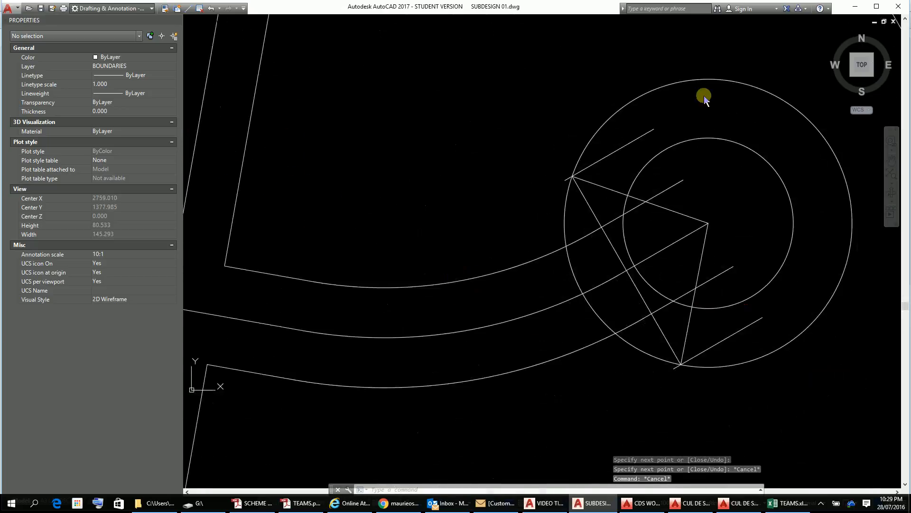
{"action": "key", "text": "Escape"}
{"action": "key", "text": "Escape"}
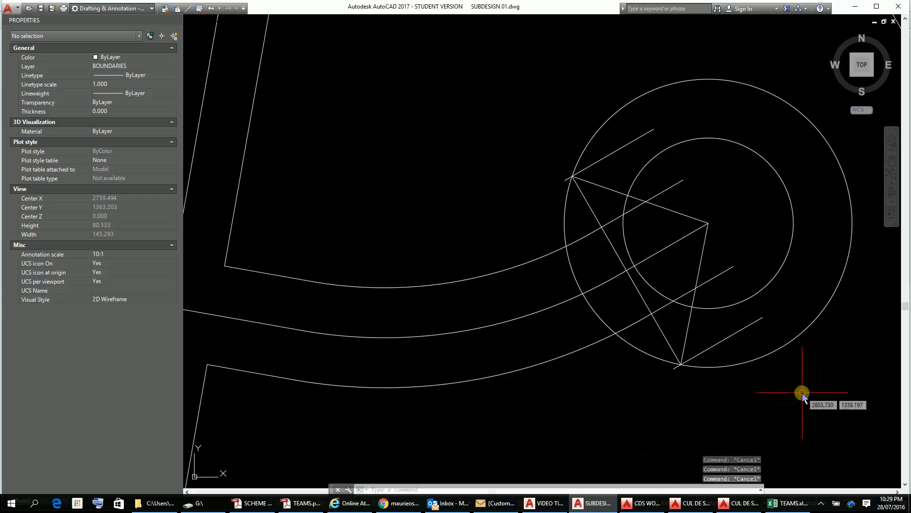
{"action": "left_click", "coordinate": [788, 341]}
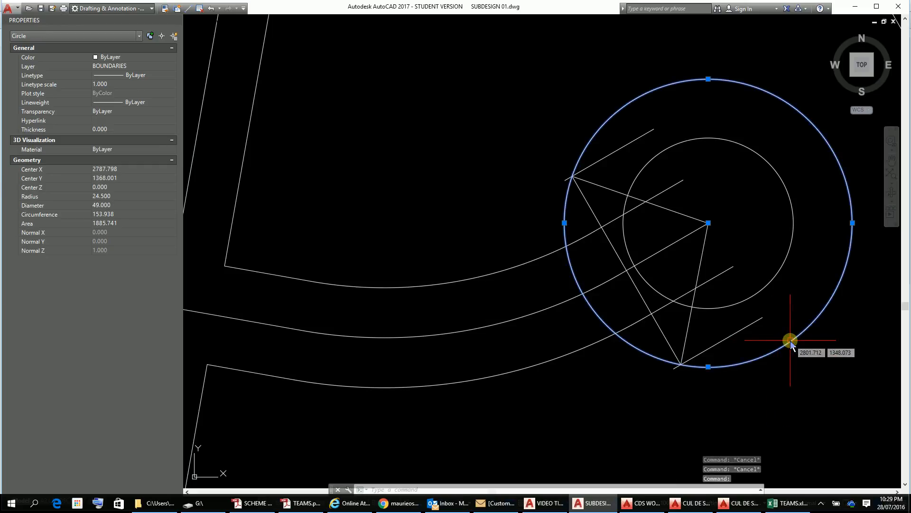
{"action": "left_click", "coordinate": [739, 331]}
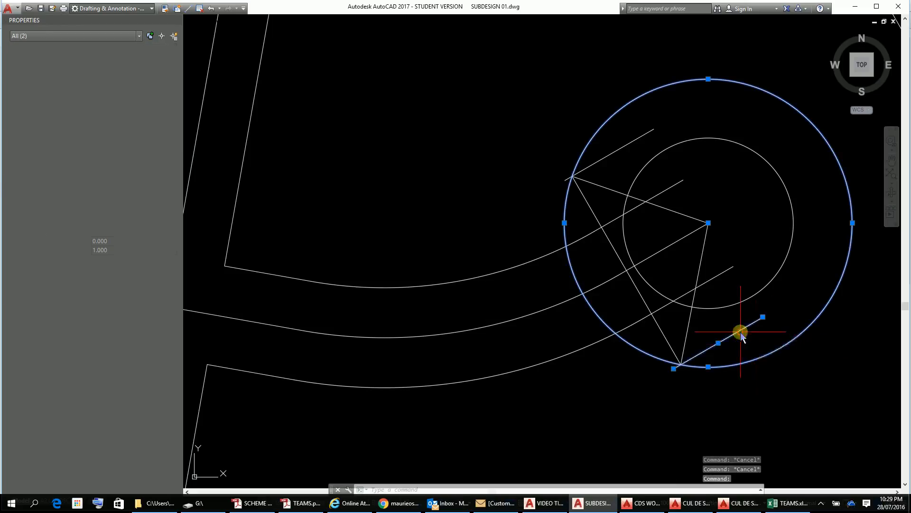
{"action": "left_click", "coordinate": [636, 141]}
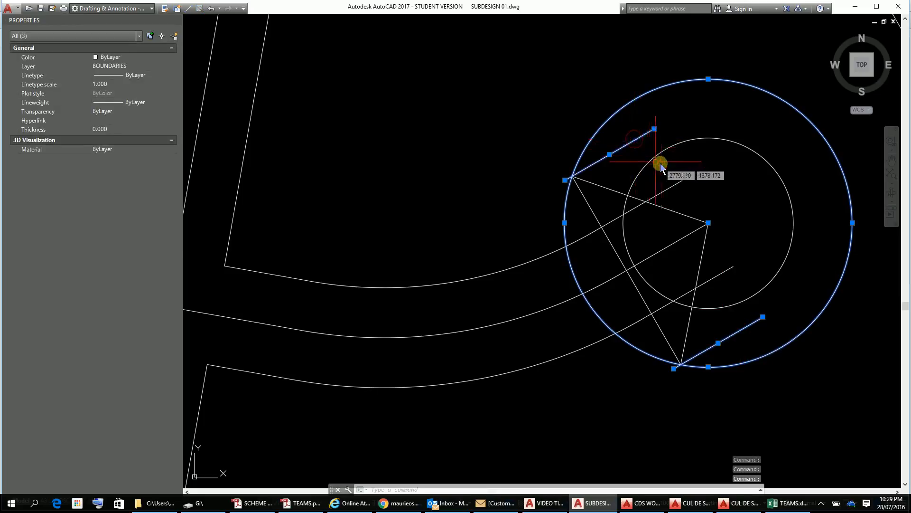
{"action": "key", "text": "Delete"}
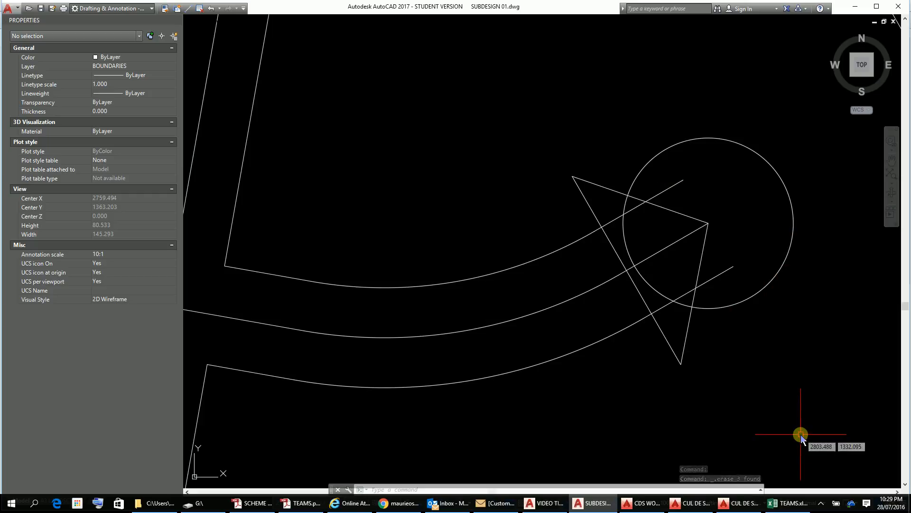
Step: Trim the circle's arc and both road edges where they pass inside the triangle, using its three lines as cutting edges
{"action": "type", "text": "TR"}
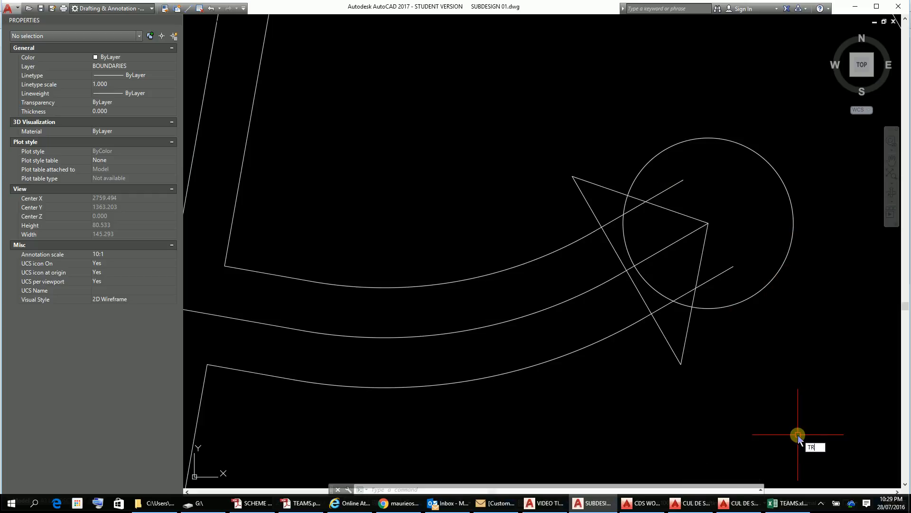
{"action": "key", "text": "Return"}
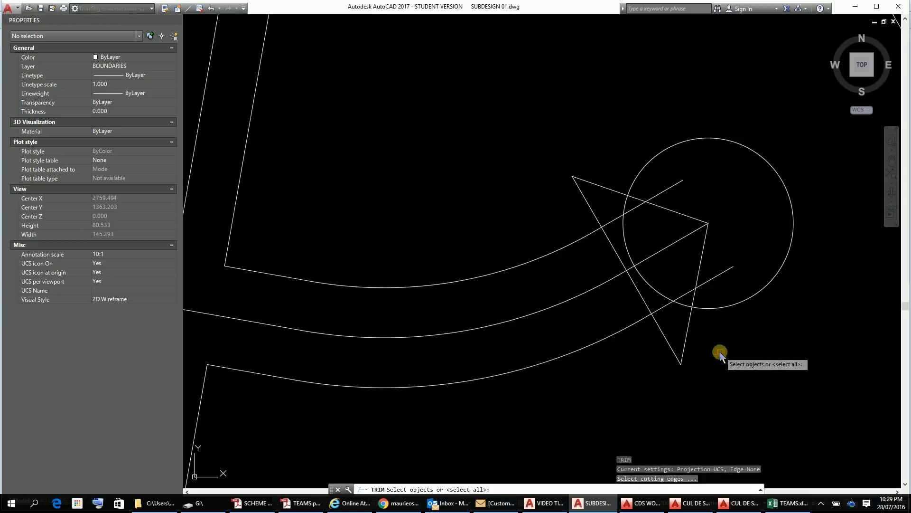
{"action": "left_click", "coordinate": [691, 319]}
{"action": "left_click", "coordinate": [664, 335]}
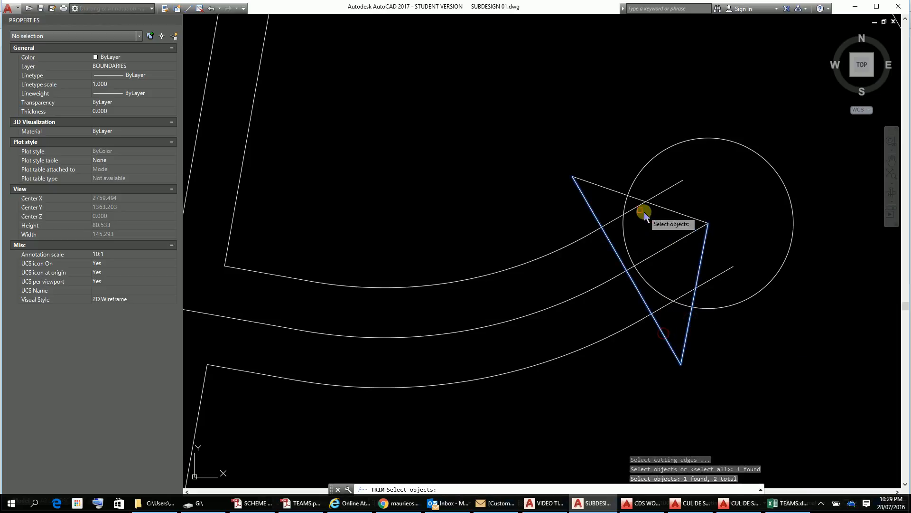
{"action": "left_click", "coordinate": [604, 192]}
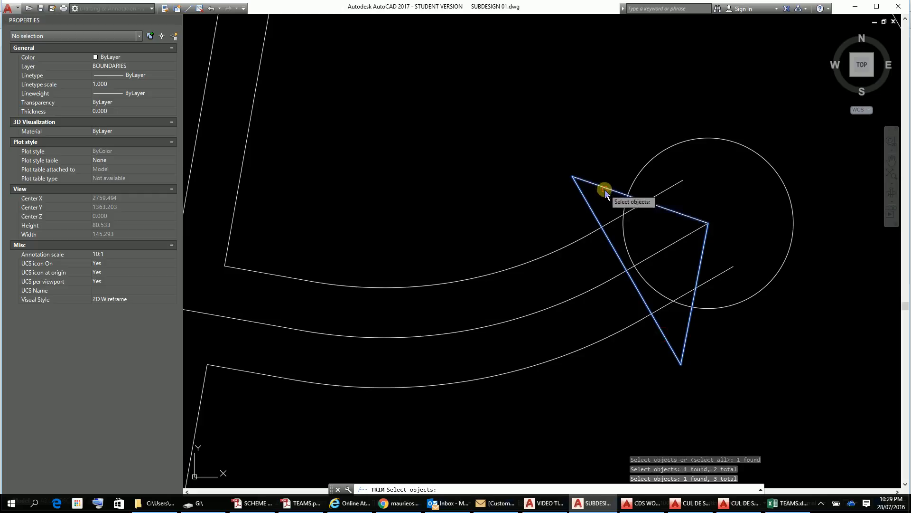
{"action": "key", "text": "Return"}
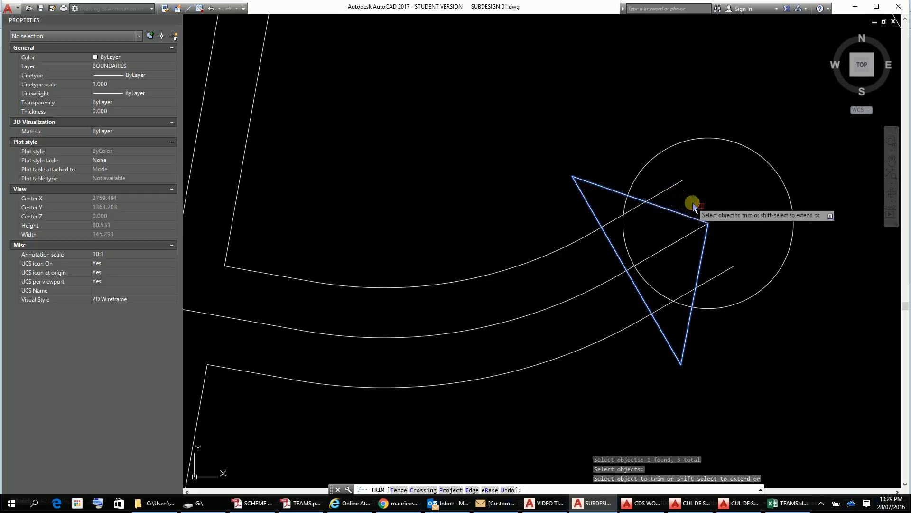
{"action": "left_click", "coordinate": [622, 229]}
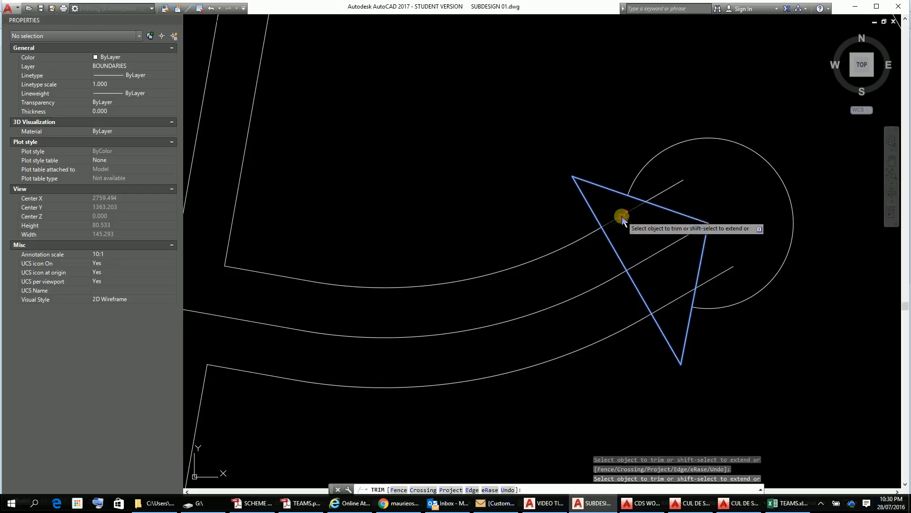
{"action": "left_click", "coordinate": [622, 218]}
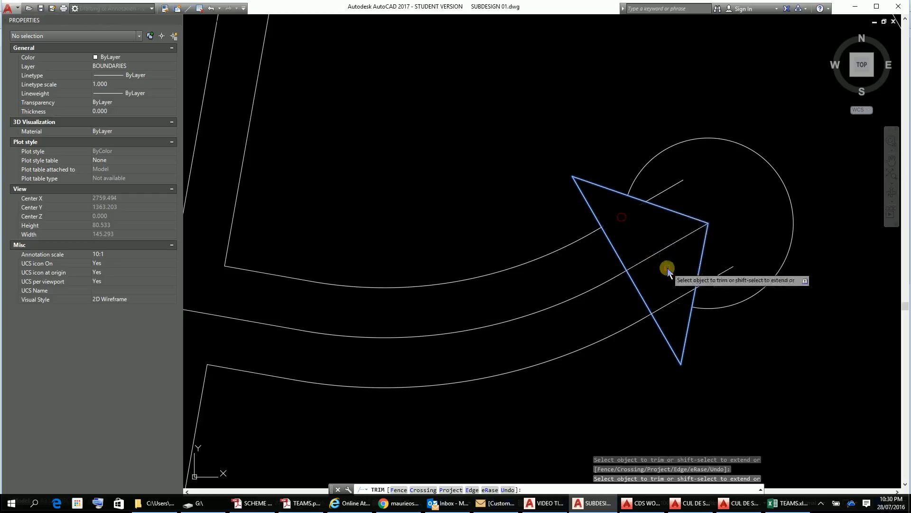
{"action": "left_click", "coordinate": [665, 307]}
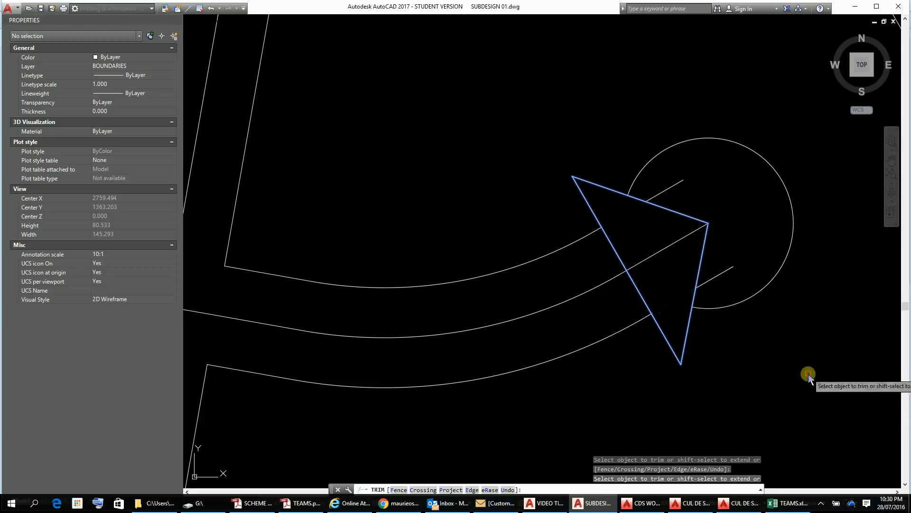
{"action": "key", "text": "Escape"}
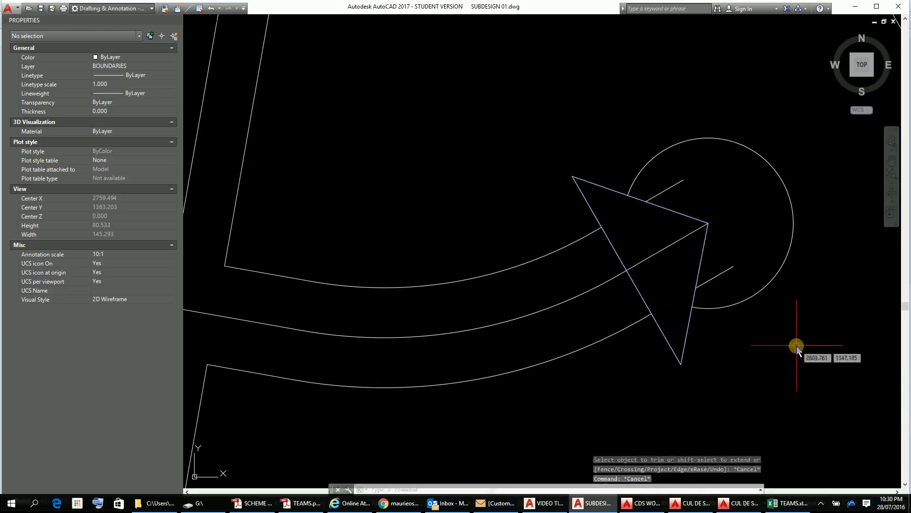
Step: Erase the two leftover road edge stubs inside the cul-de-sac circle
{"action": "left_click", "coordinate": [722, 272]}
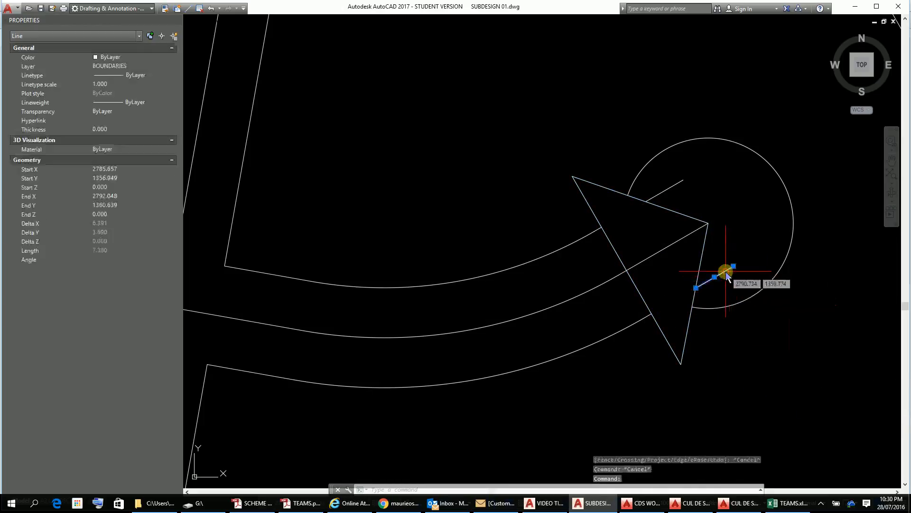
{"action": "left_click", "coordinate": [667, 191]}
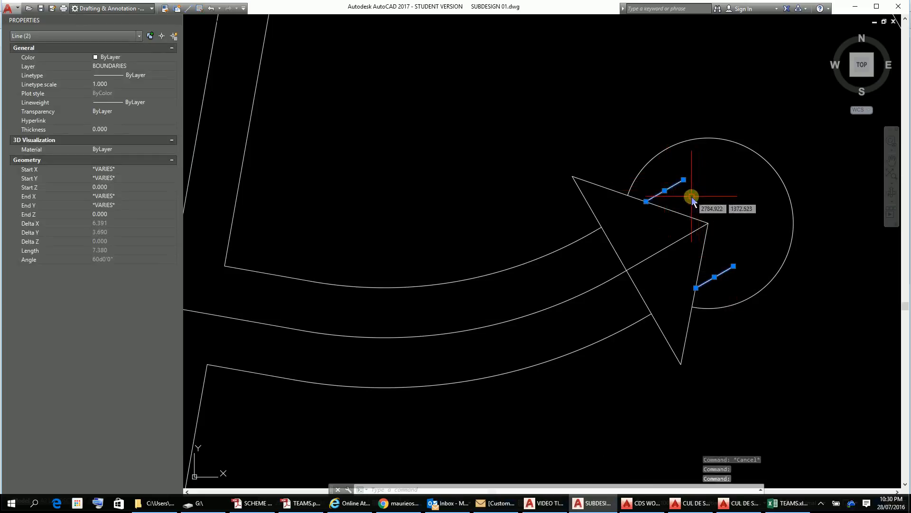
{"action": "key", "text": "Delete"}
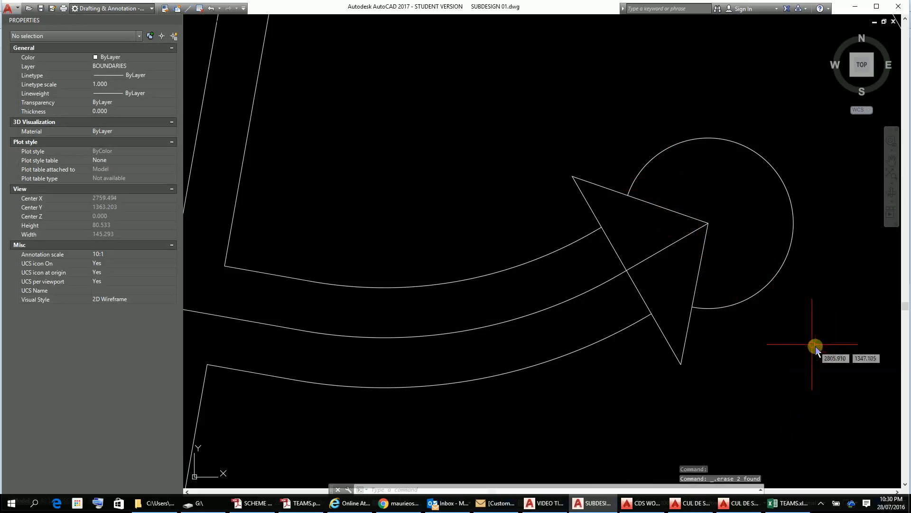
Step: Draw a circle of radius 10 centred on the triangle's lower vertex
{"action": "type", "text": "c"}
{"action": "key", "text": "Return"}
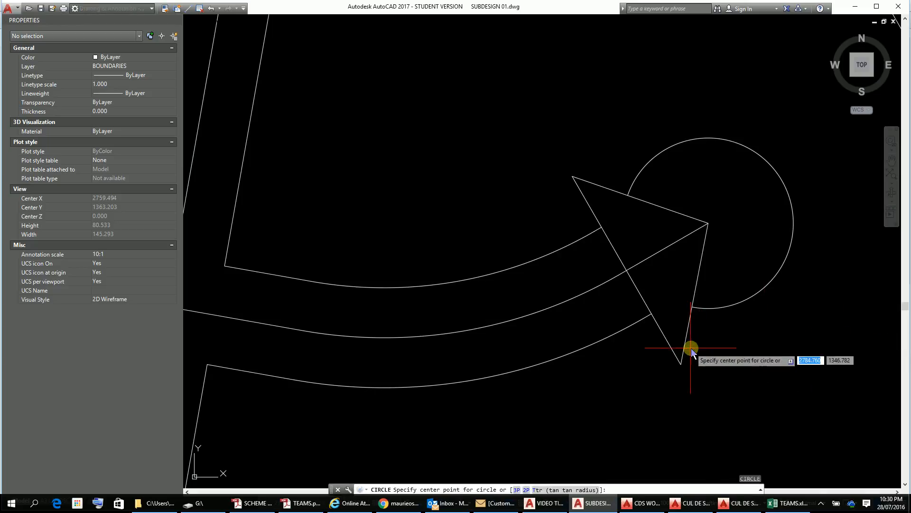
{"action": "left_click", "coordinate": [682, 364]}
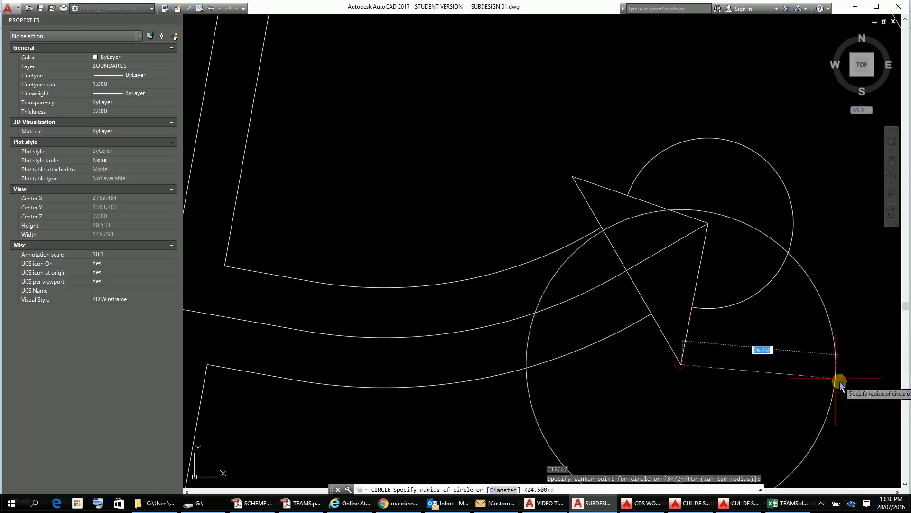
{"action": "type", "text": "10"}
{"action": "key", "text": "Return"}
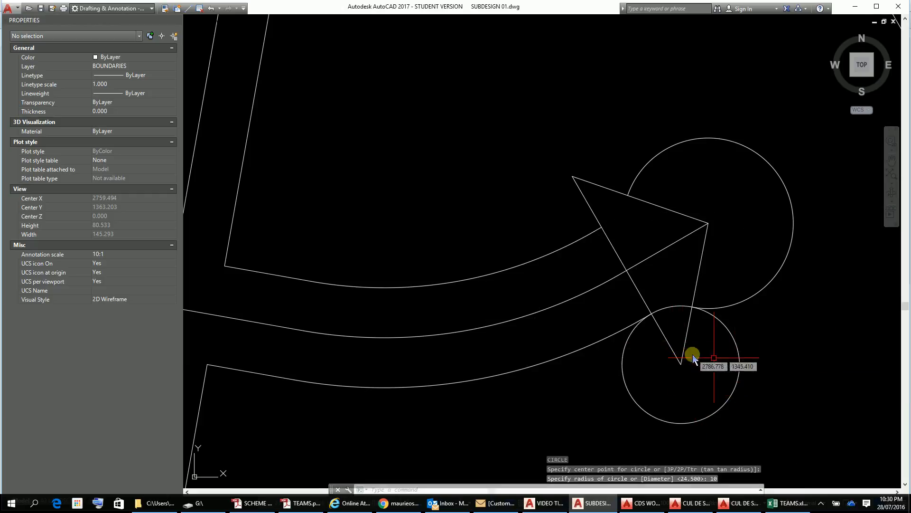
Step: Draw a circle of radius 10 centred on the triangle's upper vertex
{"action": "type", "text": "C"}
{"action": "key", "text": "Return"}
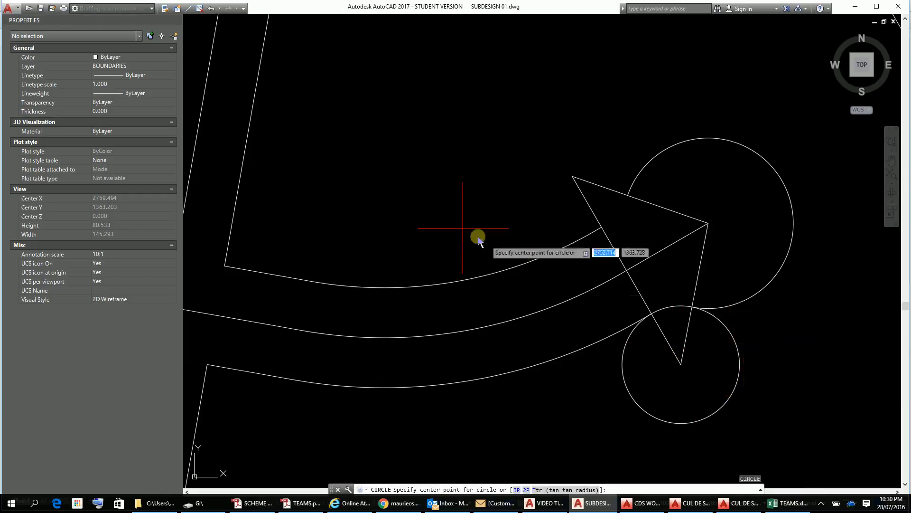
{"action": "left_click", "coordinate": [572, 176]}
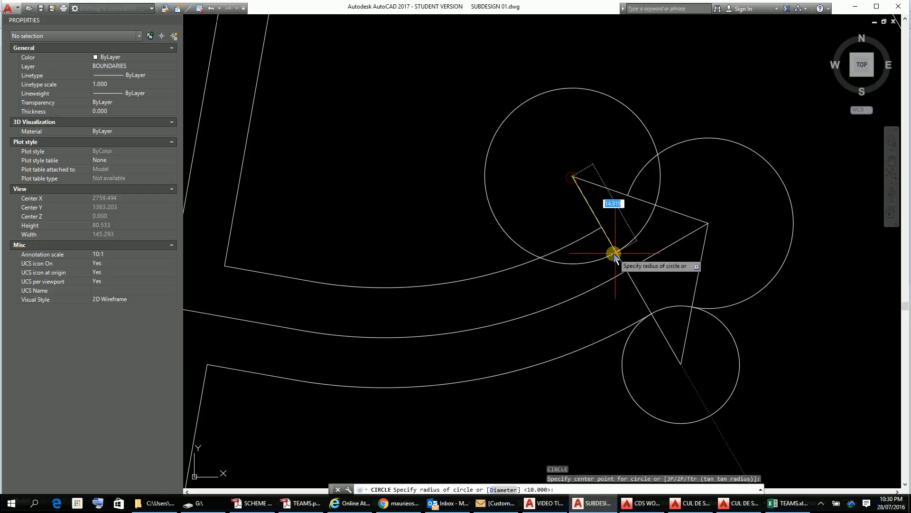
{"action": "type", "text": "10"}
{"action": "key", "text": "Return"}
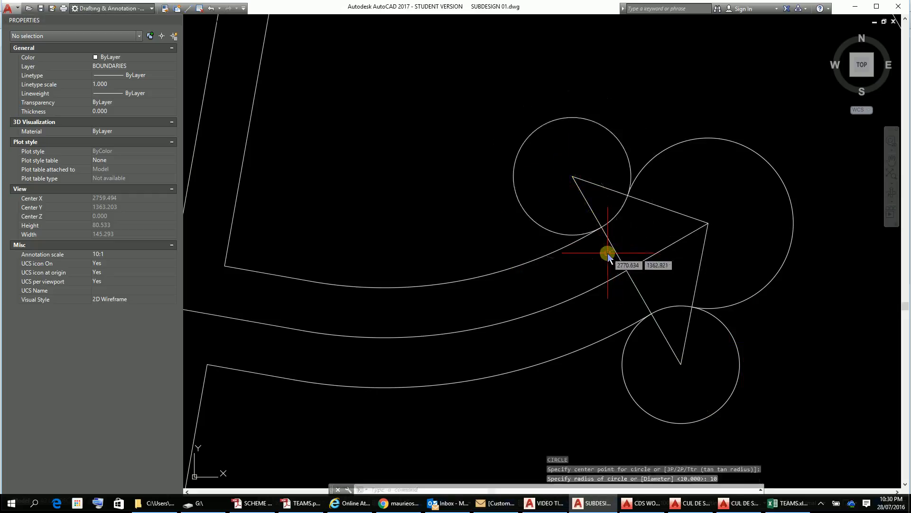
{"action": "scroll", "coordinate": [620, 172], "scroll_direction": "up", "scroll_amount": 4}
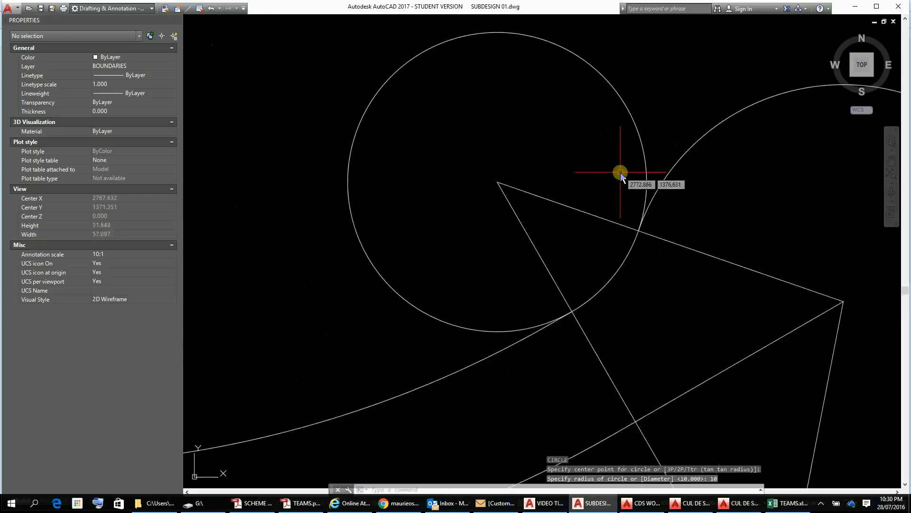
{"action": "key", "text": "Escape"}
{"action": "key", "text": "Escape"}
{"action": "key", "text": "Escape"}
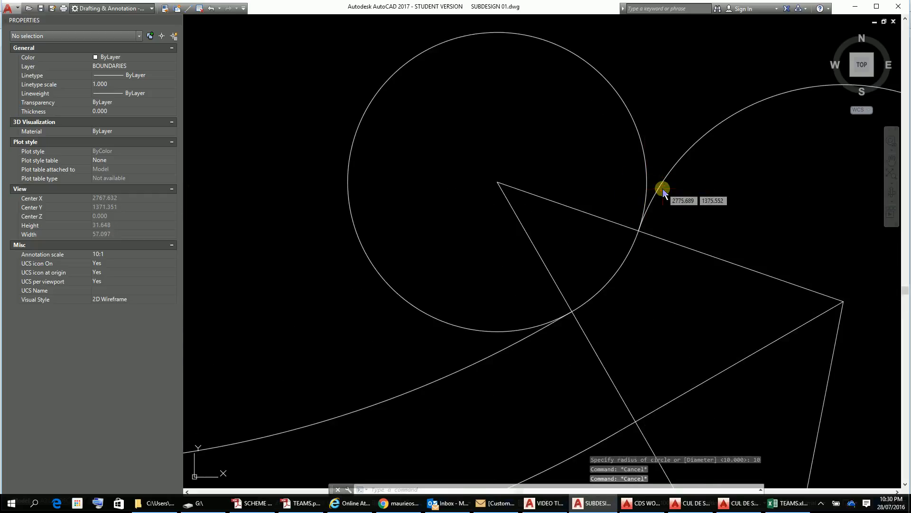
{"action": "type", "text": "TR"}
{"action": "key", "text": "Return"}
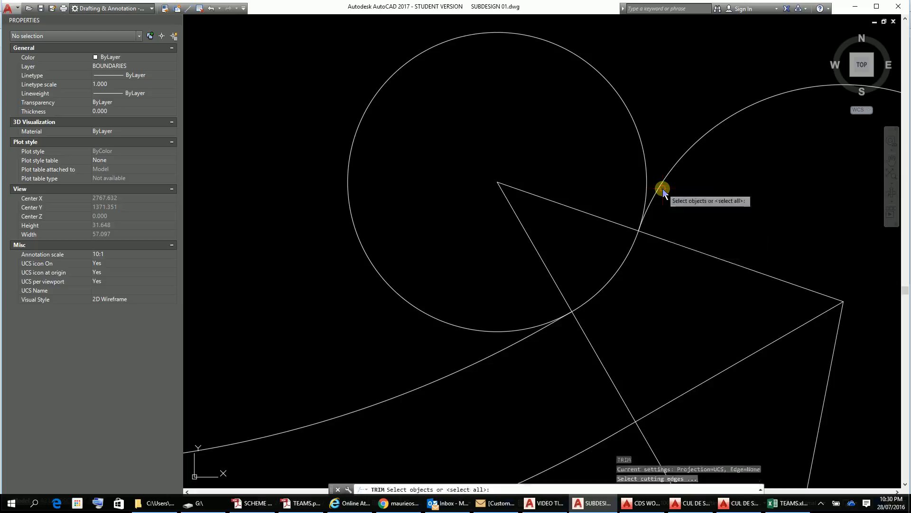
{"action": "key", "text": "Return"}
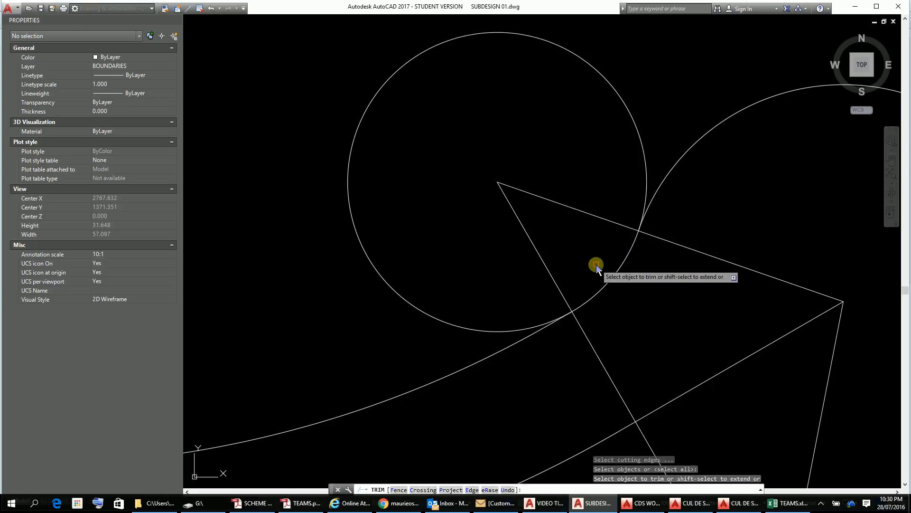
{"action": "key", "text": "Escape"}
Step: Trim the upper radius 10 circle to the arc inside the triangle, using the three triangle lines as cutting edges
{"action": "type", "text": "TR"}
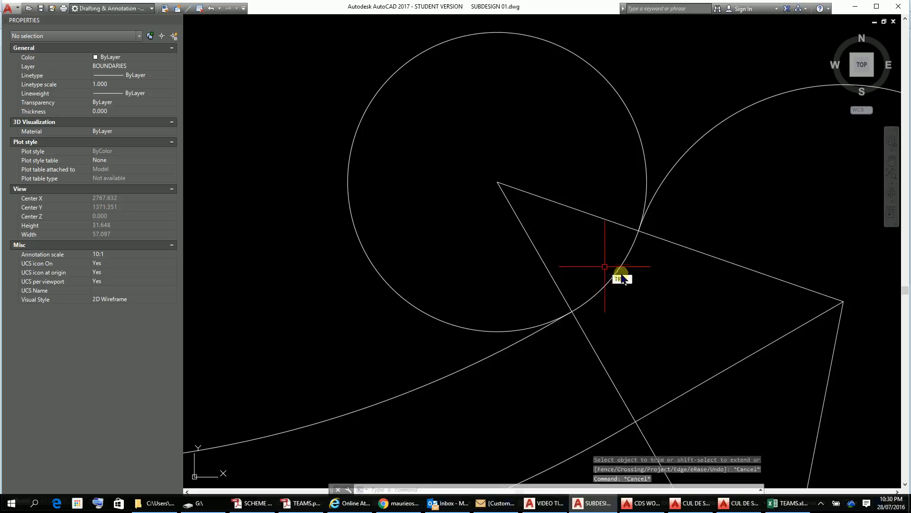
{"action": "key", "text": "Return"}
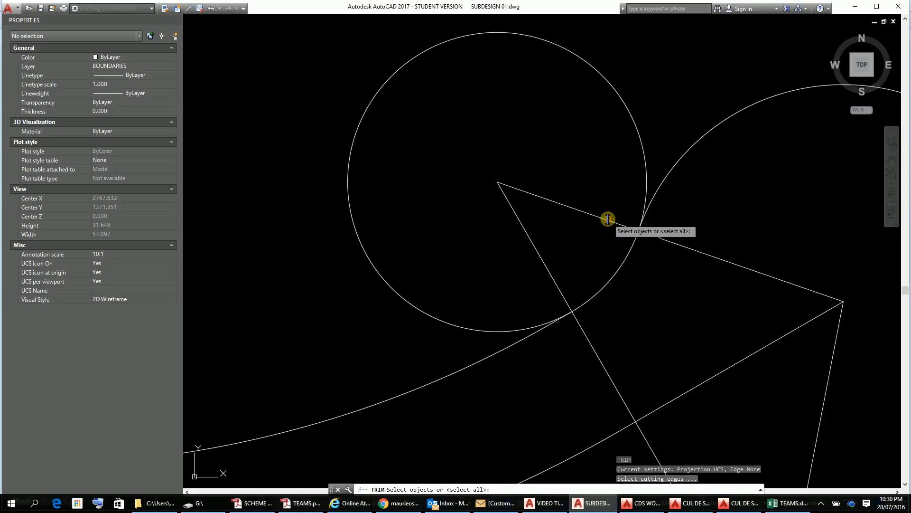
{"action": "left_click", "coordinate": [608, 219]}
{"action": "left_click", "coordinate": [551, 271]}
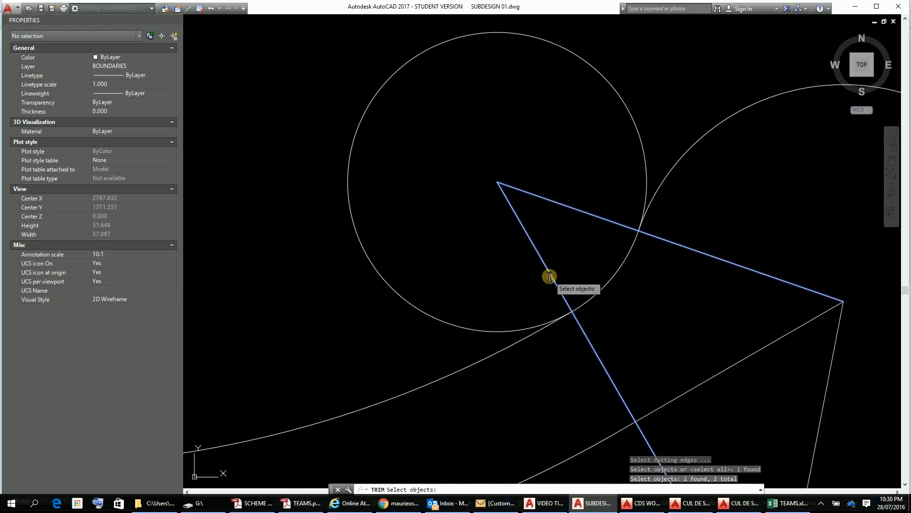
{"action": "left_click", "coordinate": [836, 338]}
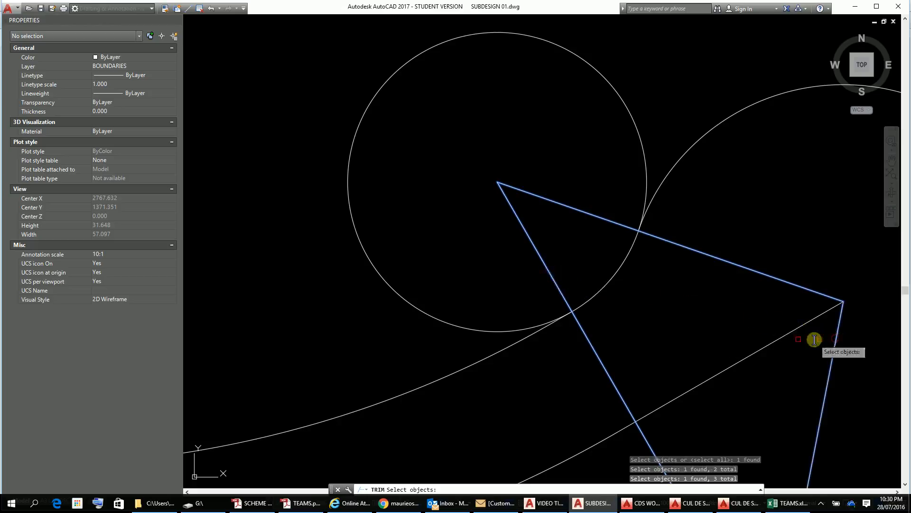
{"action": "key", "text": "Return"}
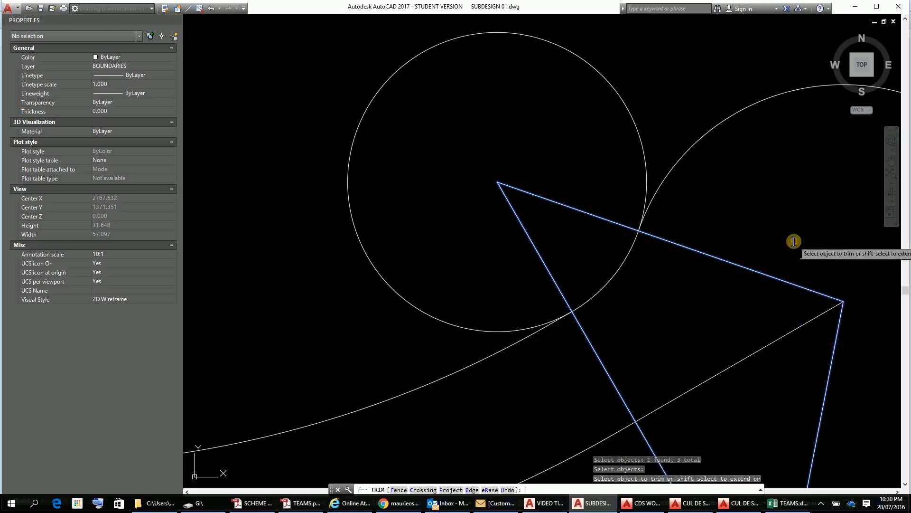
{"action": "left_click", "coordinate": [630, 116]}
Step: Trim the lower radius 10 circle against the same cutting edges, keeping only the arc inside the triangle
{"action": "scroll", "coordinate": [769, 356], "scroll_direction": "down", "scroll_amount": 5}
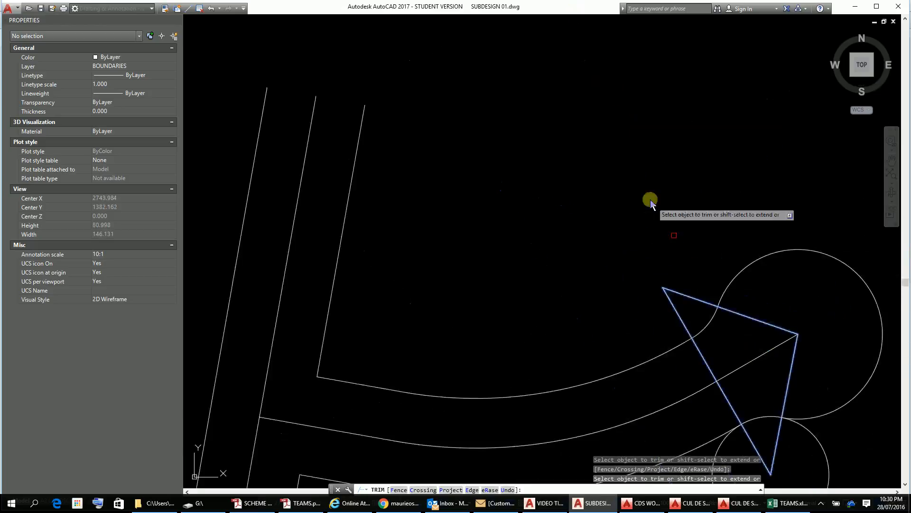
{"action": "middle_click_drag", "start_coordinate": [759, 320], "coordinate": [649, 137]}
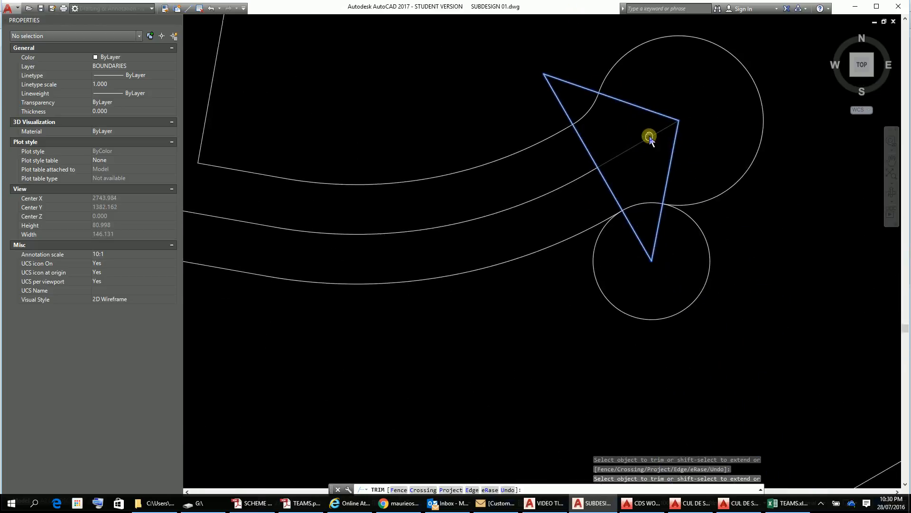
{"action": "left_click", "coordinate": [715, 243]}
{"action": "key", "text": "Escape"}
{"action": "key", "text": "Escape"}
{"action": "key", "text": "Escape"}
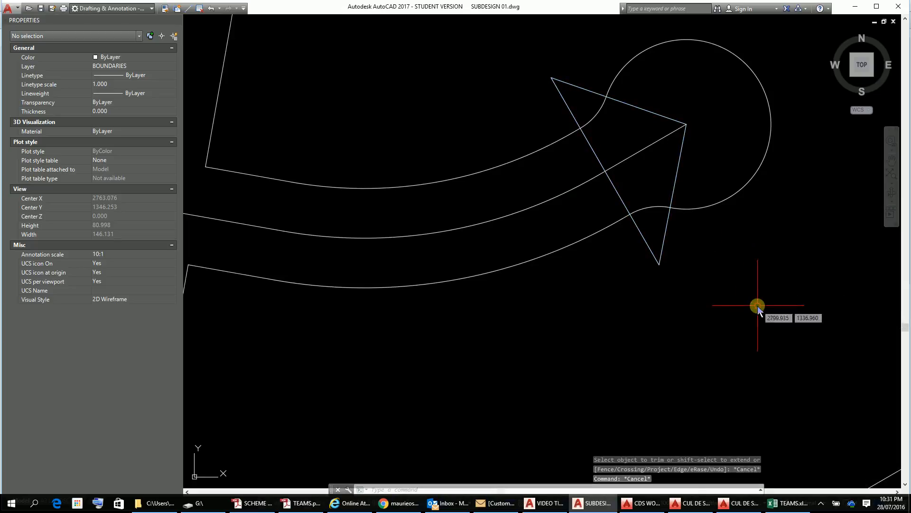
Step: Select the three lines of the construction triangle
{"action": "left_click", "coordinate": [651, 246]}
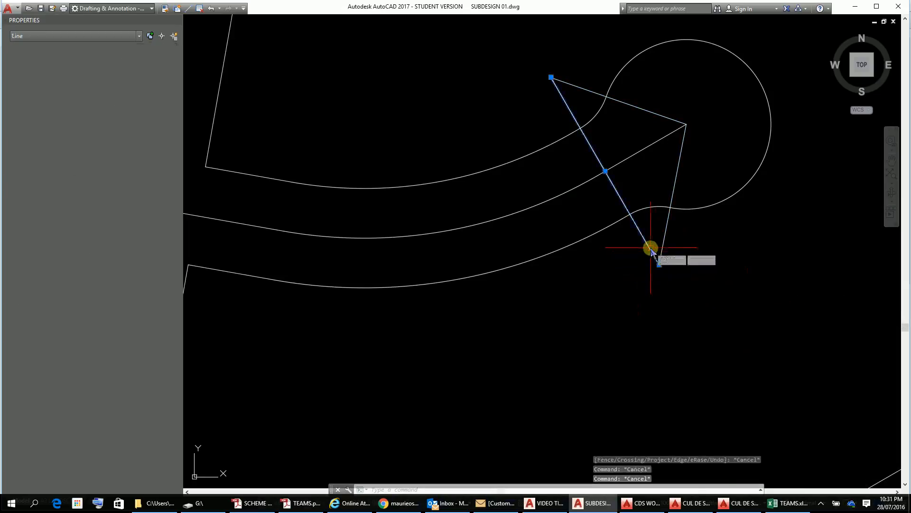
{"action": "left_click", "coordinate": [663, 249]}
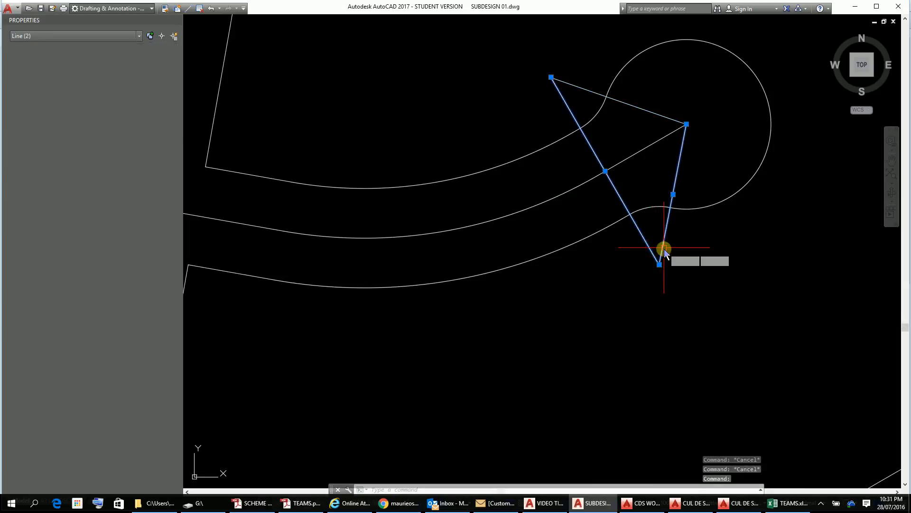
{"action": "left_click", "coordinate": [634, 106]}
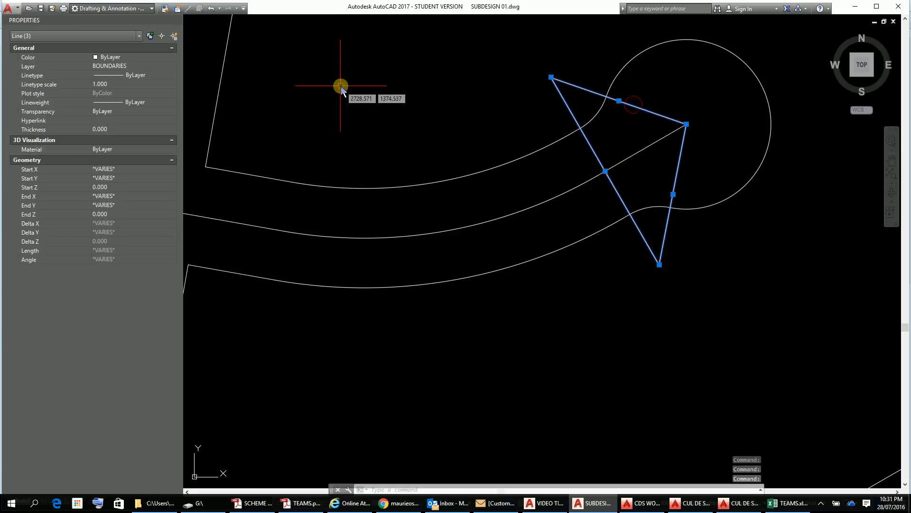
Step: Restore the ribbon display with the RIBBON command
{"action": "left_click", "coordinate": [244, 8]}
{"action": "left_click", "coordinate": [273, 114]}
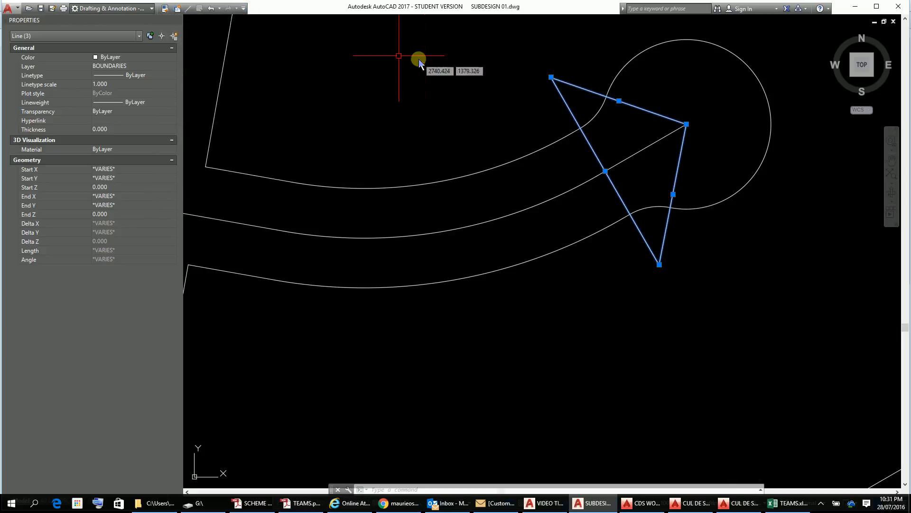
{"action": "type", "text": "BBON"}
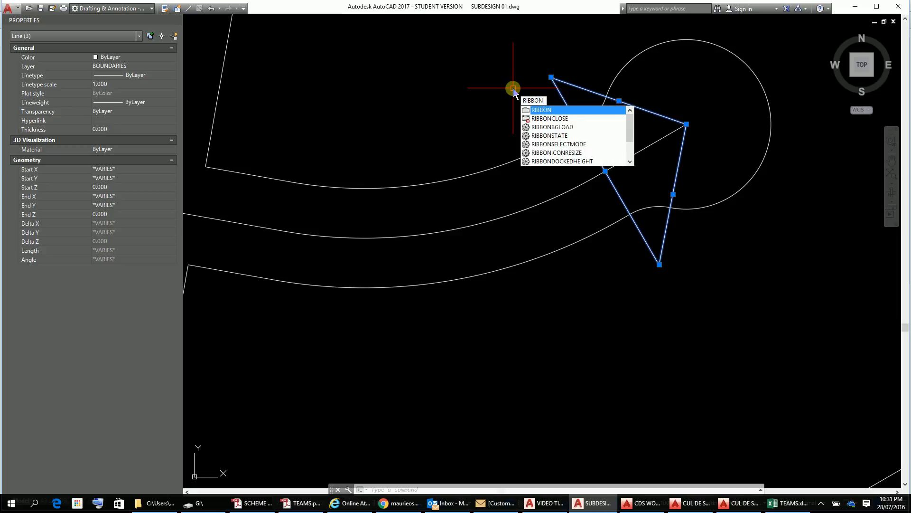
{"action": "key", "text": "Return"}
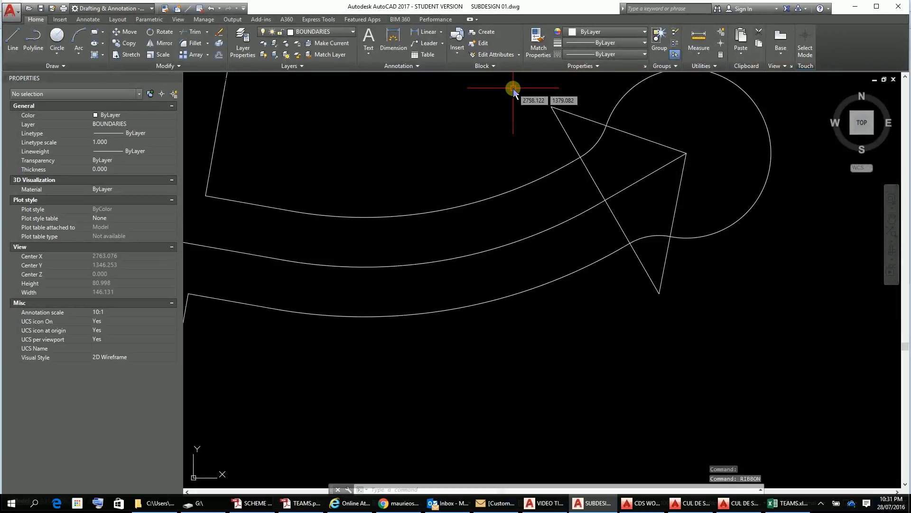
Step: Reassign the three construction triangle lines from the BOUNDARIES layer to a frozen or switched-off layer
{"action": "left_click", "coordinate": [629, 134]}
{"action": "left_click", "coordinate": [594, 178]}
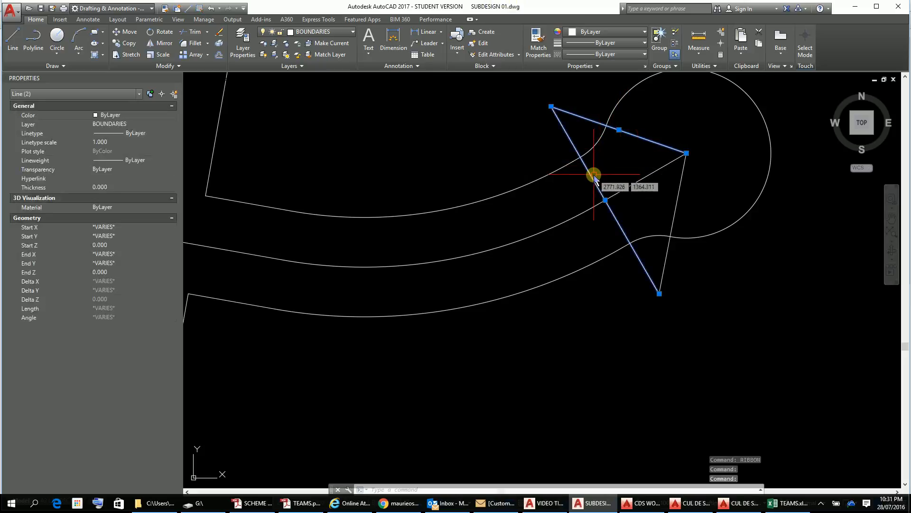
{"action": "left_click", "coordinate": [679, 189]}
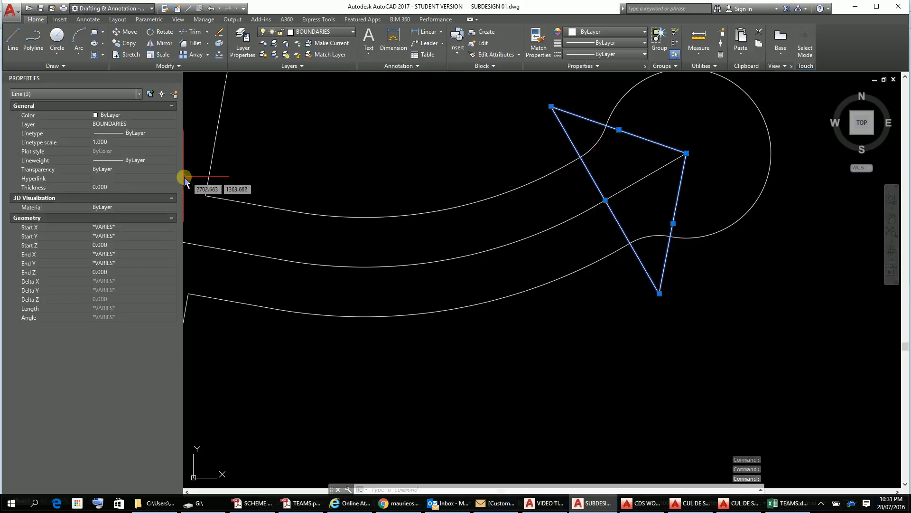
{"action": "left_click", "coordinate": [174, 125]}
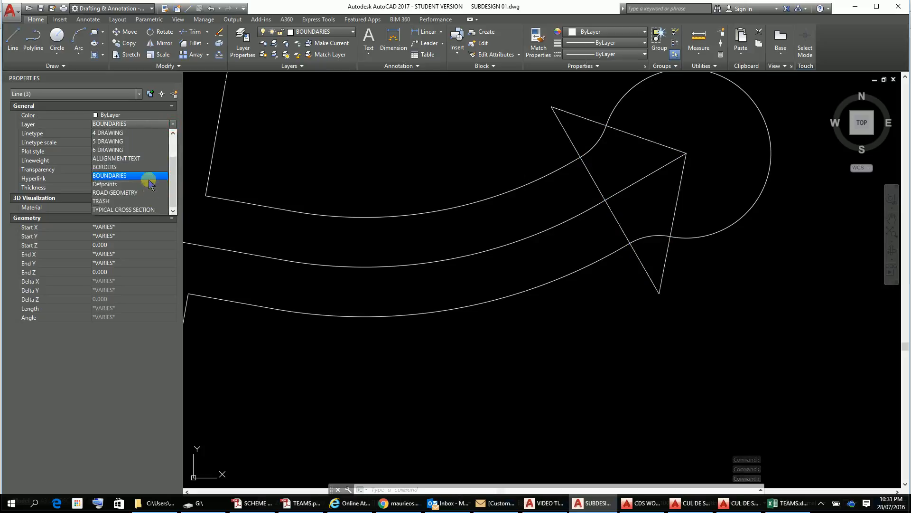
{"action": "left_click", "coordinate": [142, 192]}
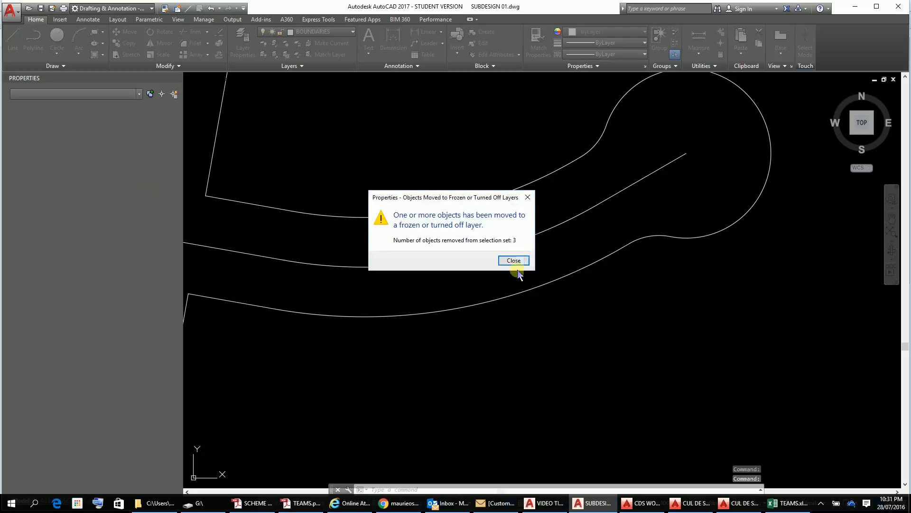
{"action": "left_click", "coordinate": [514, 261]}
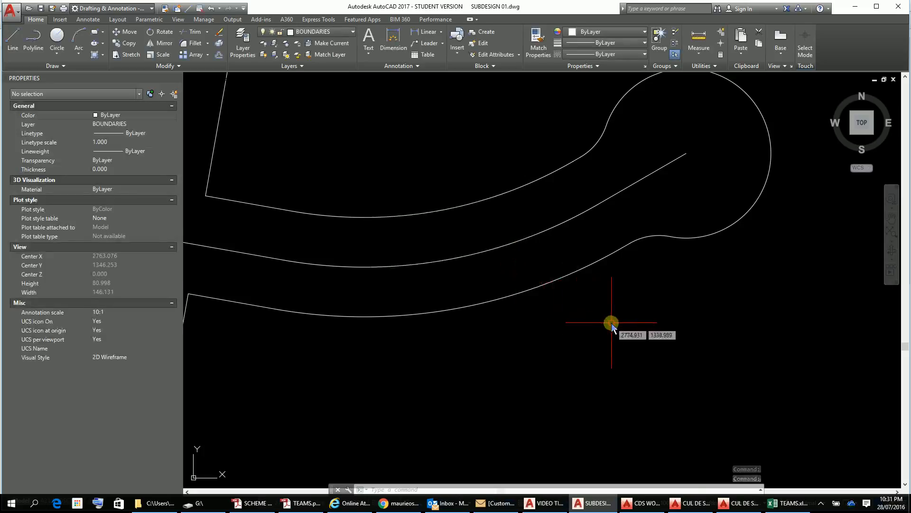
Step: Offset the two boundary lines forming the corner south of the cul-de-sac road entrance 10 units into the lot
{"action": "scroll", "coordinate": [615, 329], "scroll_direction": "down", "scroll_amount": 4}
{"action": "scroll", "coordinate": [630, 337], "scroll_direction": "up", "scroll_amount": 3}
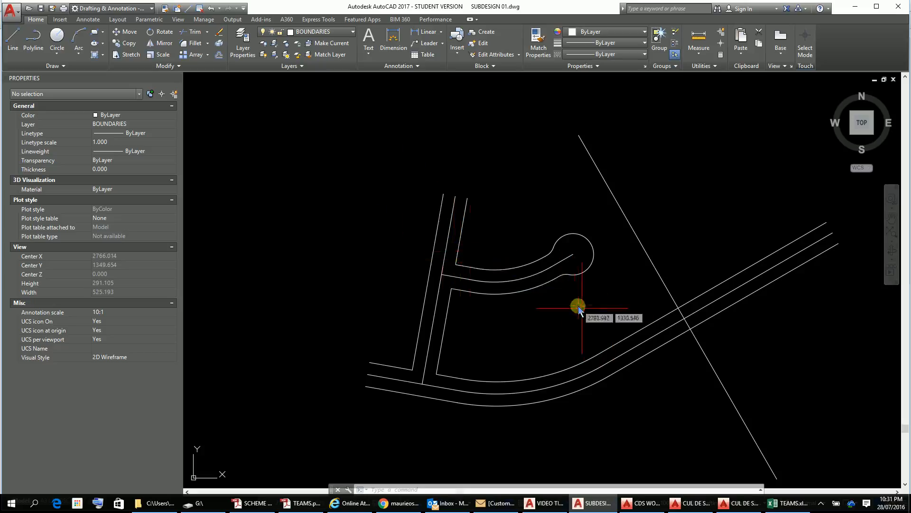
{"action": "scroll", "coordinate": [517, 304], "scroll_direction": "up", "scroll_amount": 2}
{"action": "scroll", "coordinate": [468, 292], "scroll_direction": "up", "scroll_amount": 4}
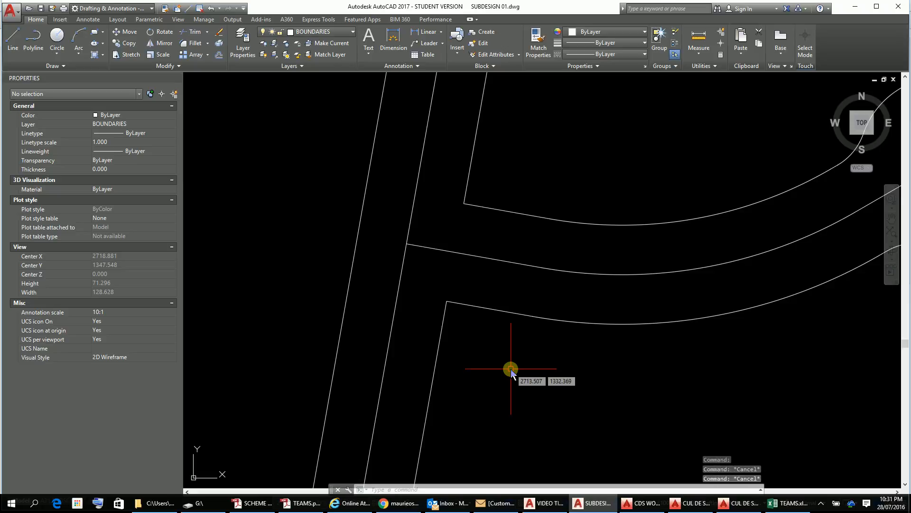
{"action": "type", "text": "o"}
{"action": "key", "text": "Return"}
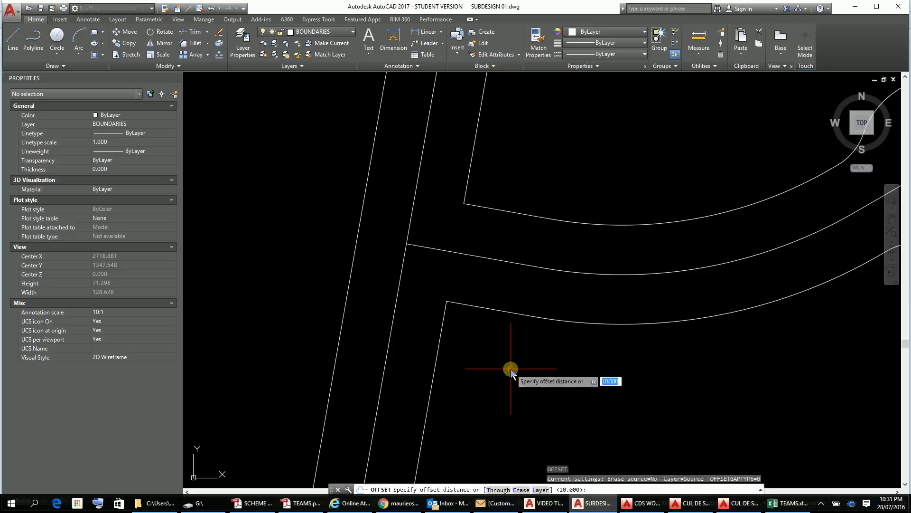
{"action": "type", "text": "10"}
{"action": "key", "text": "Return"}
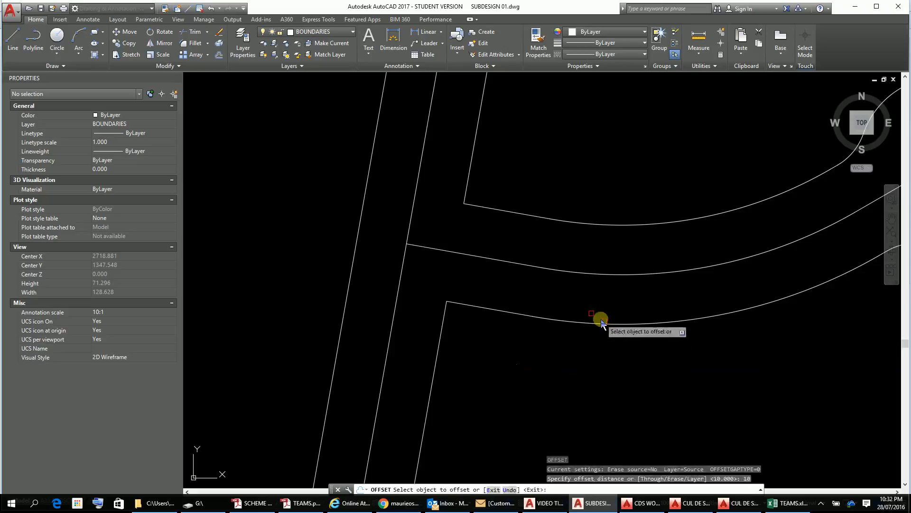
{"action": "left_click", "coordinate": [476, 306]}
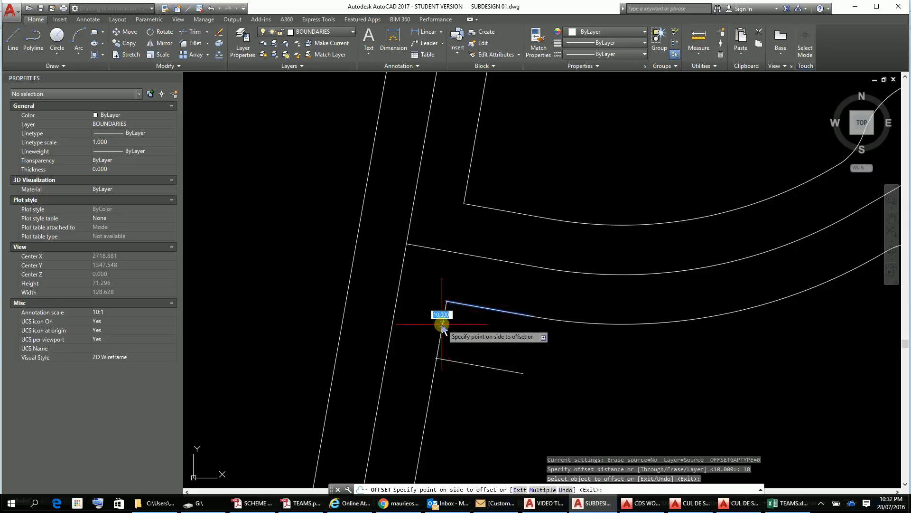
{"action": "left_click", "coordinate": [492, 404]}
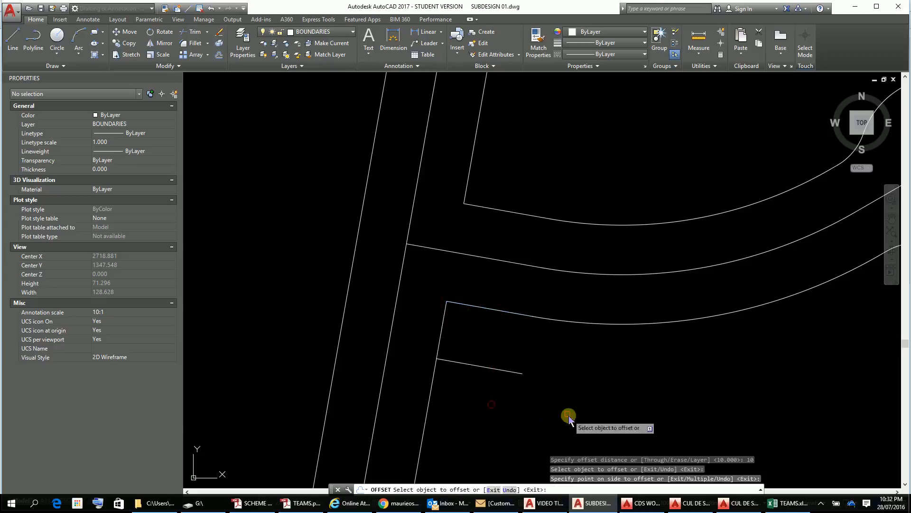
{"action": "left_click", "coordinate": [444, 329]}
{"action": "left_click", "coordinate": [476, 335]}
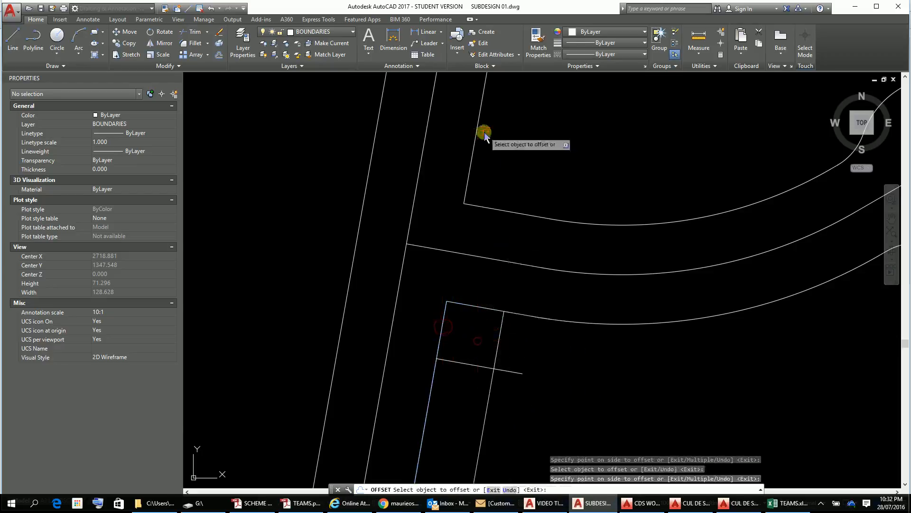
Step: Offset the two boundary lines forming the corner north of the cul-de-sac road entrance 10 units into the lot
{"action": "left_click", "coordinate": [493, 212]}
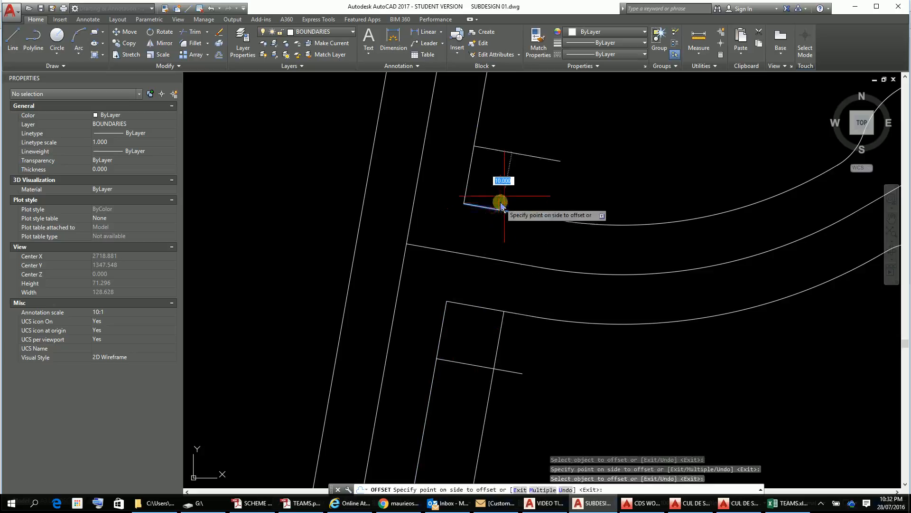
{"action": "left_click", "coordinate": [496, 195]}
{"action": "left_click", "coordinate": [468, 179]}
{"action": "left_click", "coordinate": [491, 189]}
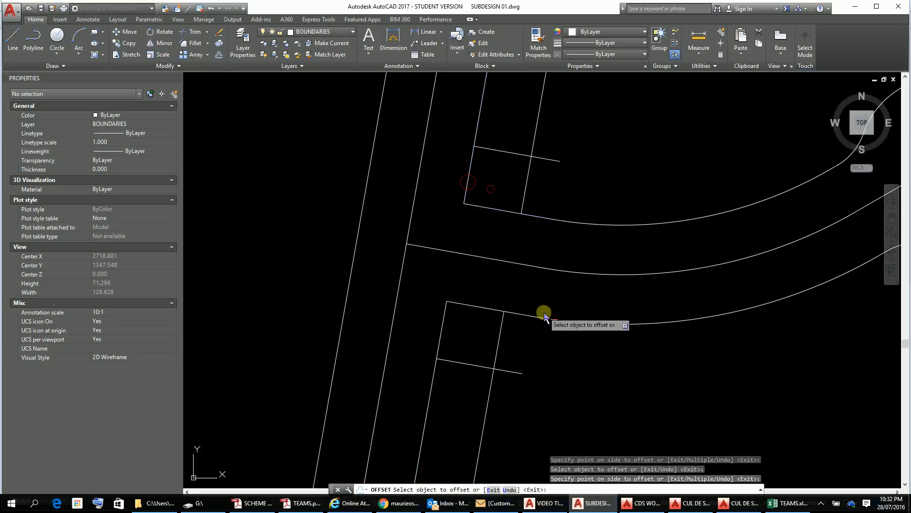
Step: At the lower junction's east corner, offset the main road's northern boundary line 10 units into the lot
{"action": "scroll", "coordinate": [577, 375], "scroll_direction": "down", "scroll_amount": 4}
{"action": "middle_click_drag", "start_coordinate": [571, 361], "coordinate": [483, 105]}
{"action": "mouse_move", "coordinate": [442, 1]}
{"action": "middle_mouse_down"}
{"action": "mouse_move", "coordinate": [454, 141]}
{"action": "mouse_move", "coordinate": [504, 75]}
{"action": "middle_mouse_up"}
{"action": "scroll", "coordinate": [494, 233], "scroll_direction": "up", "scroll_amount": 4}
{"action": "scroll", "coordinate": [497, 233], "scroll_direction": "down", "scroll_amount": 2}
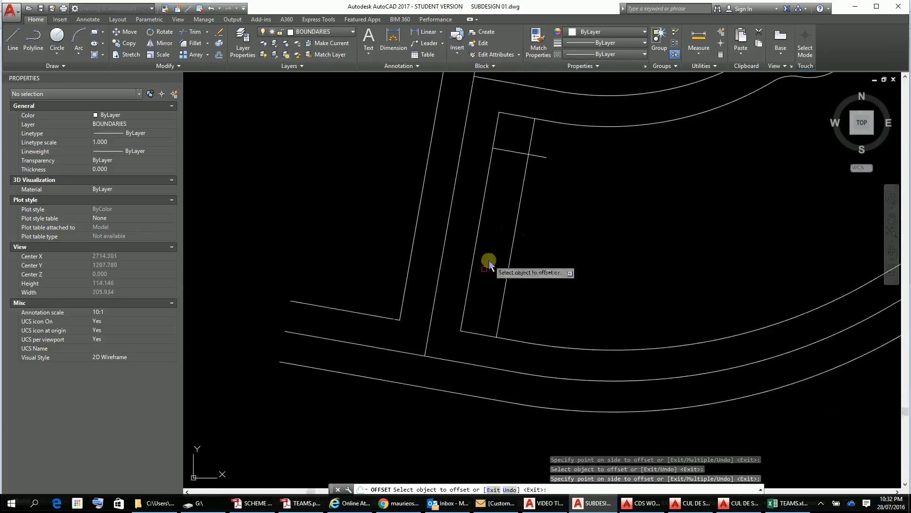
{"action": "left_click", "coordinate": [476, 335]}
{"action": "left_click", "coordinate": [481, 321]}
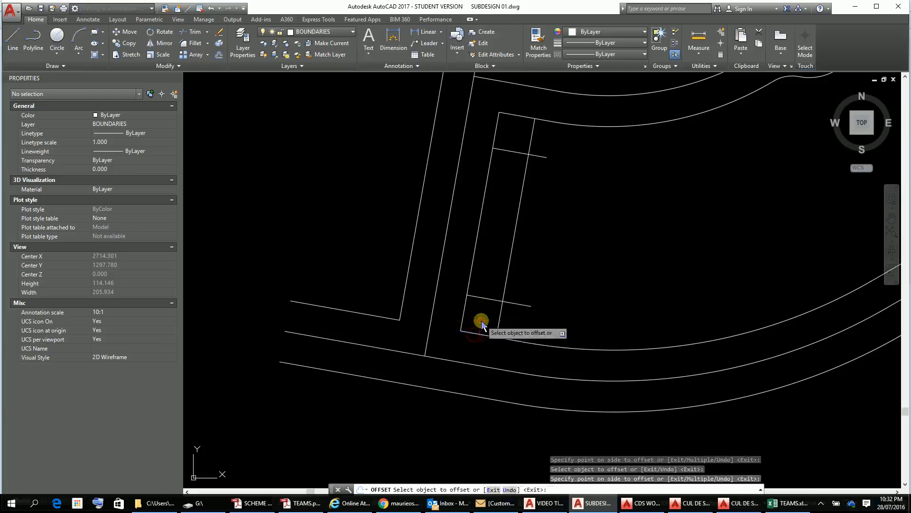
Step: Offset the two boundary lines forming the lower junction's west corner 10 units into the lot
{"action": "left_click", "coordinate": [365, 314]}
{"action": "left_click", "coordinate": [378, 271]}
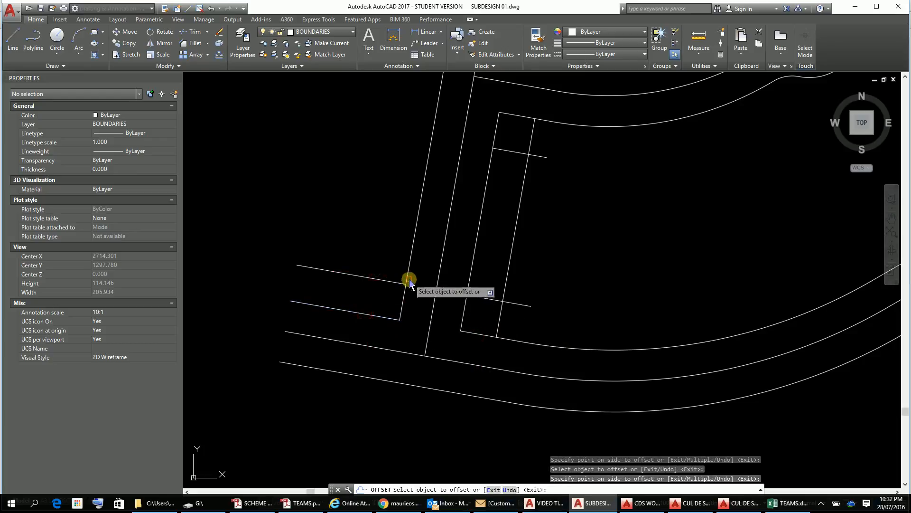
{"action": "left_click", "coordinate": [408, 280]}
{"action": "left_click", "coordinate": [383, 261]}
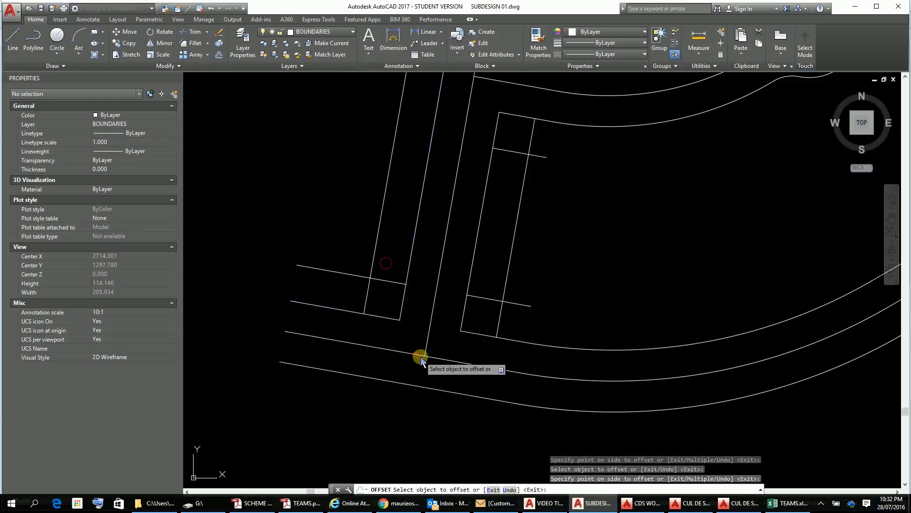
{"action": "key", "text": "Escape"}
{"action": "key", "text": "Escape"}
{"action": "key", "text": "Escape"}
{"action": "key", "text": "Escape"}
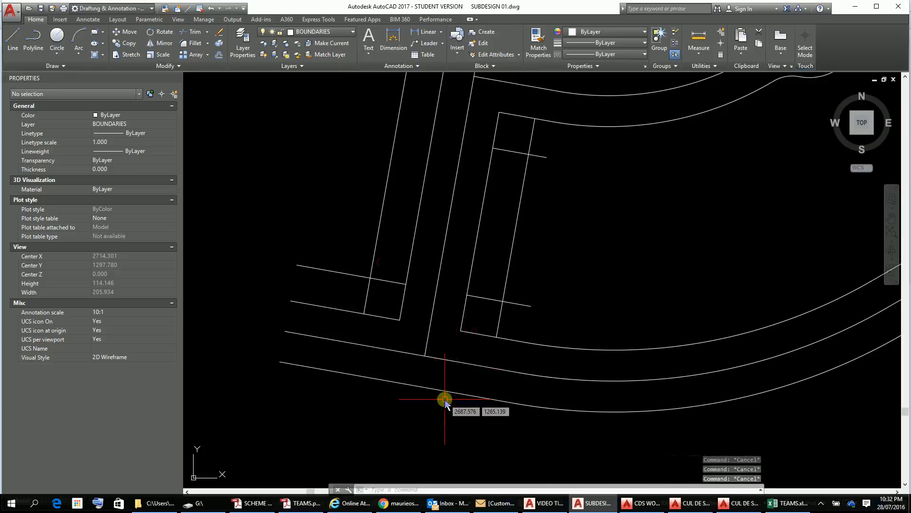
Step: Draw a circle of radius 10 centred on the offset-line intersection at the lower junction's west corner
{"action": "type", "text": "c"}
{"action": "key", "text": "Return"}
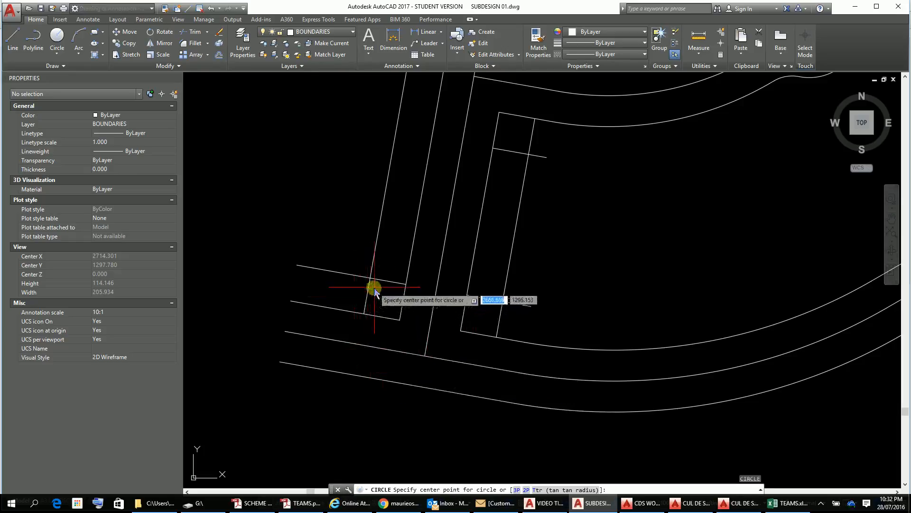
{"action": "left_click", "coordinate": [373, 281]}
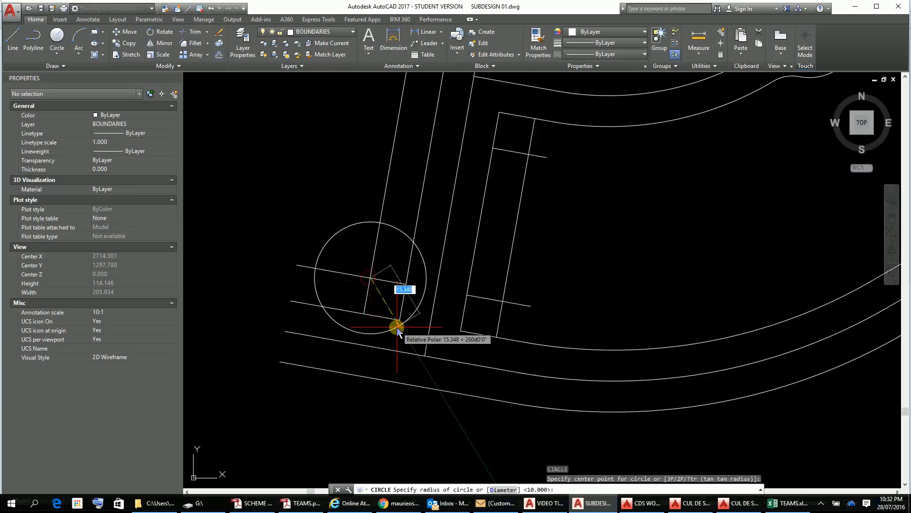
{"action": "key", "text": "Return"}
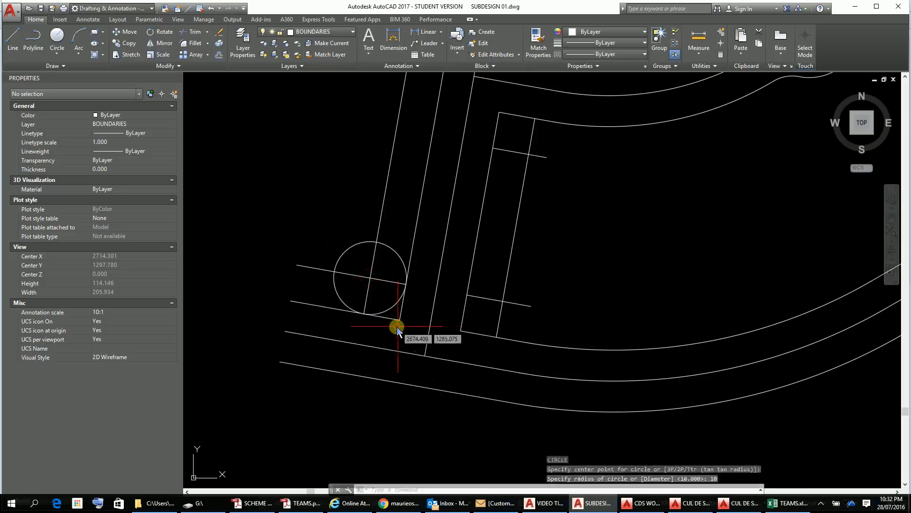
Step: Copy the radius 10 circle from its centre to the offset-line intersections at the other three road corners
{"action": "left_click", "coordinate": [401, 262]}
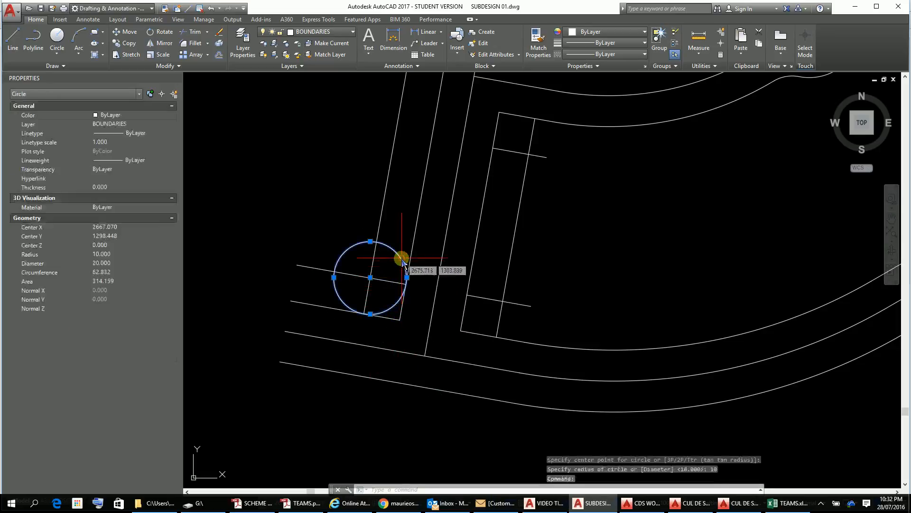
{"action": "type", "text": "CP"}
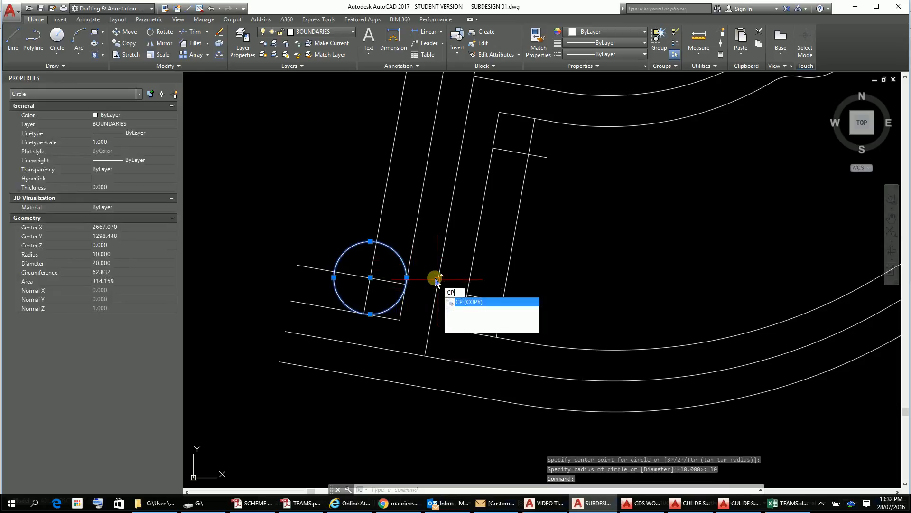
{"action": "key", "text": "Return"}
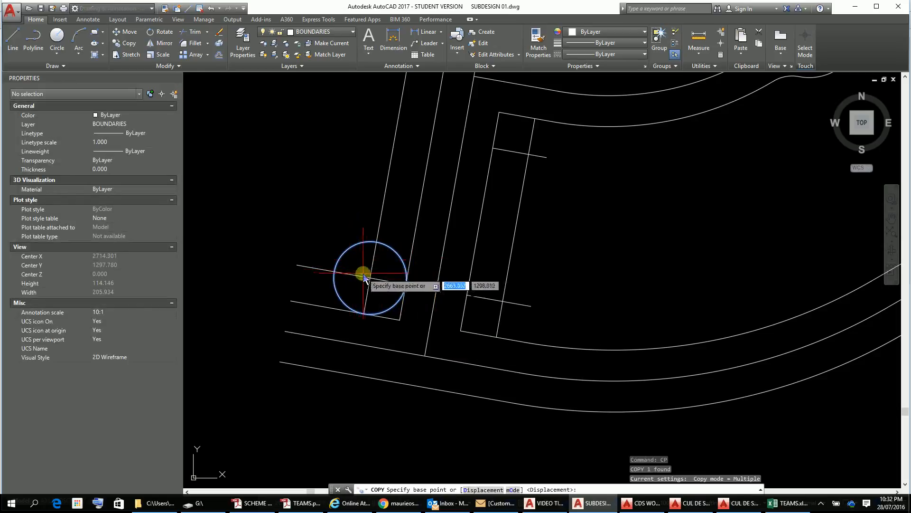
{"action": "left_click", "coordinate": [382, 289]}
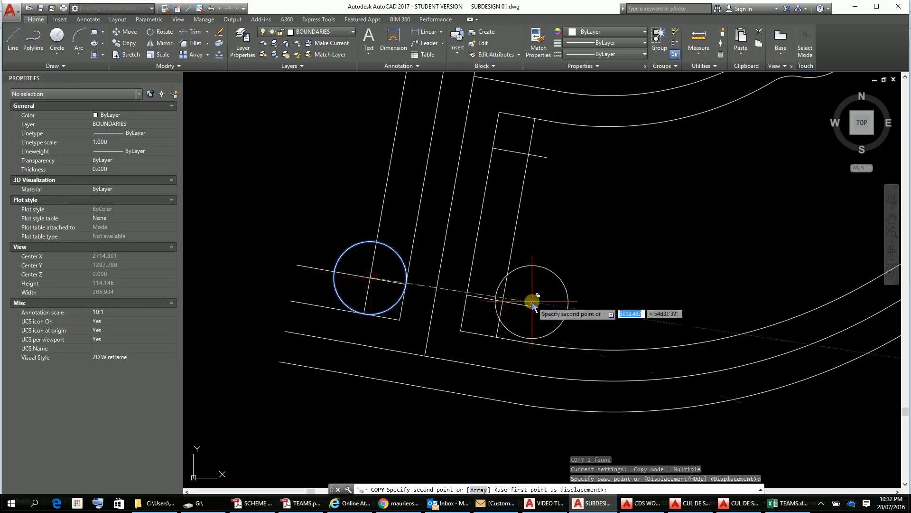
{"action": "left_click", "coordinate": [503, 302]}
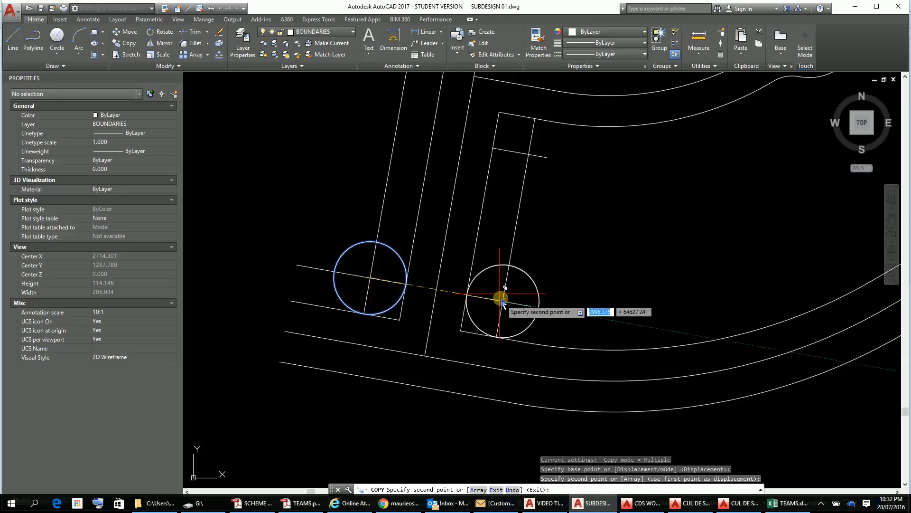
{"action": "left_click", "coordinate": [529, 154]}
{"action": "scroll", "coordinate": [631, 260], "scroll_direction": "down", "scroll_amount": 3}
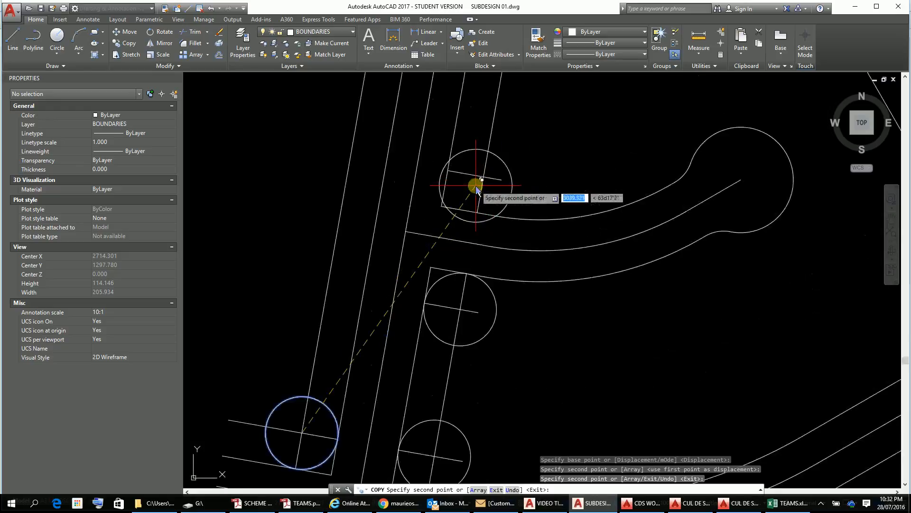
{"action": "scroll", "coordinate": [482, 183], "scroll_direction": "up", "scroll_amount": 6}
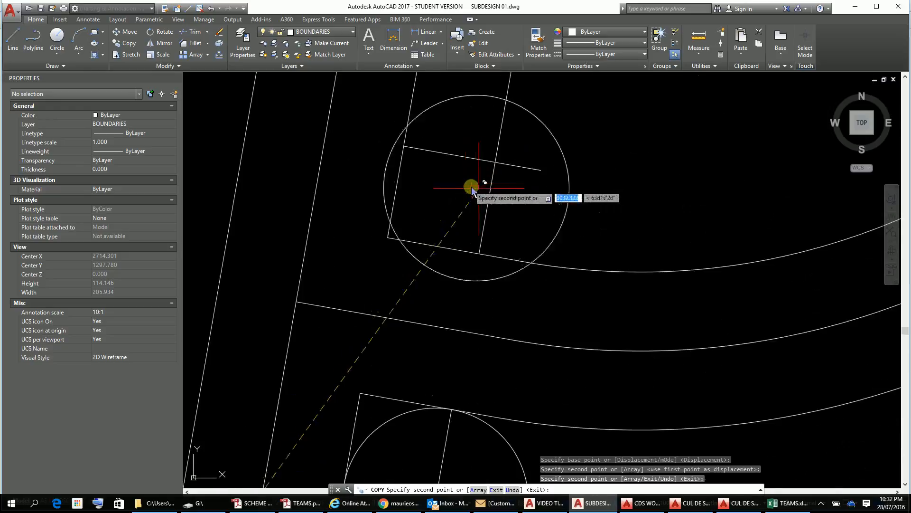
{"action": "left_click", "coordinate": [494, 162]}
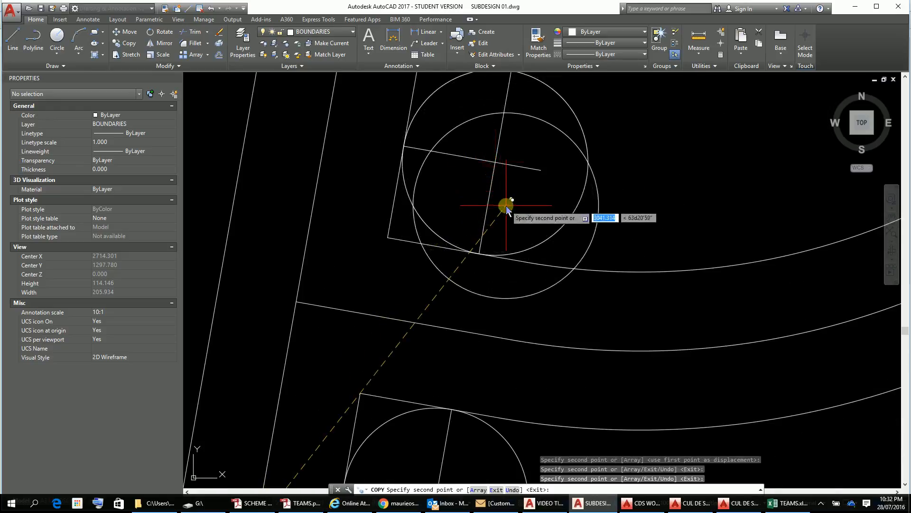
{"action": "key", "text": "Escape"}
{"action": "key", "text": "Escape"}
{"action": "key", "text": "Escape"}
{"action": "key", "text": "Escape"}
Step: Start Trim with the seven offset construction lines at the four road corners as cutting edges
{"action": "type", "text": "T"}
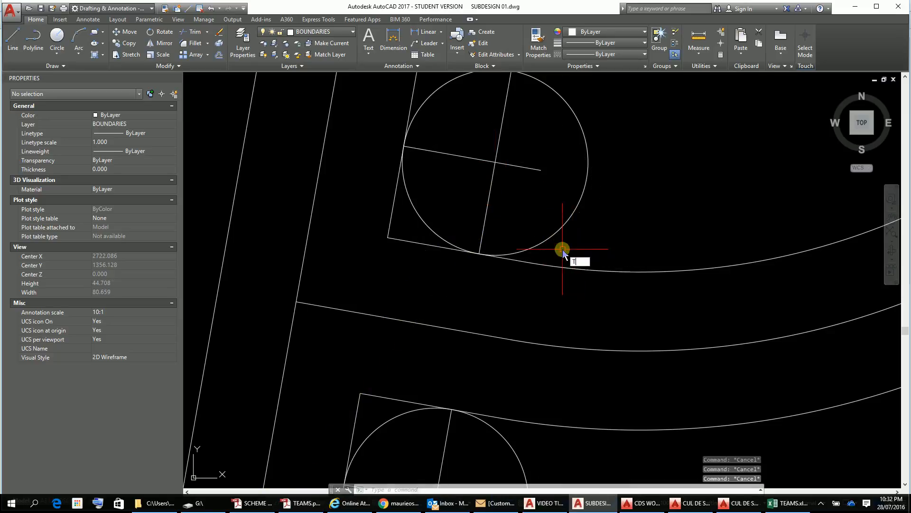
{"action": "type", "text": "R"}
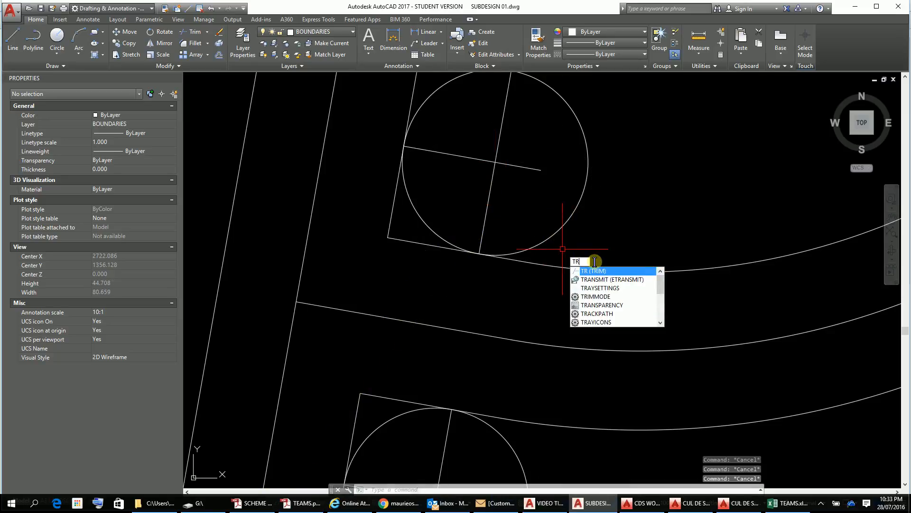
{"action": "key", "text": "Return"}
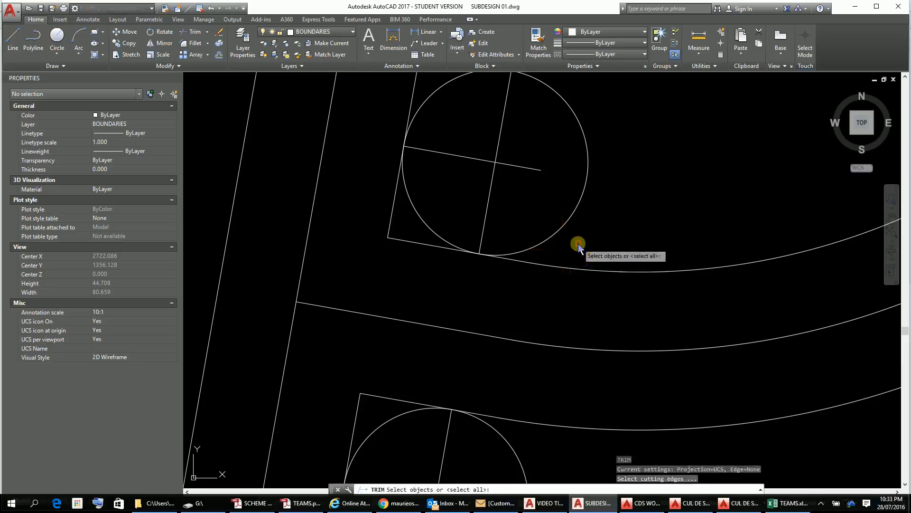
{"action": "left_click", "coordinate": [490, 195]}
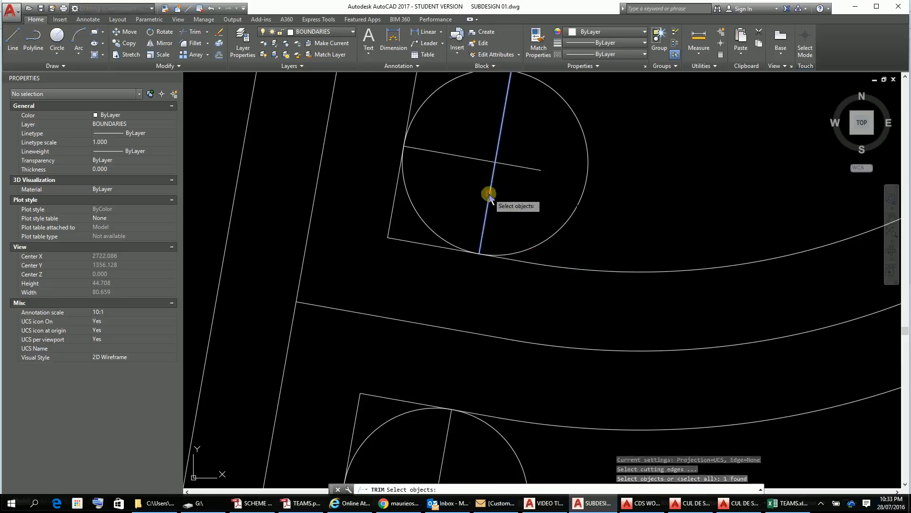
{"action": "left_click", "coordinate": [476, 160]}
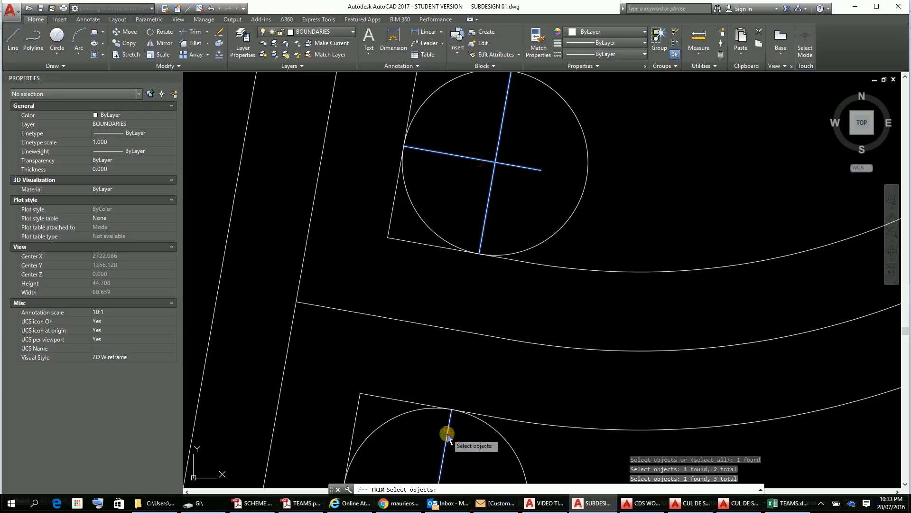
{"action": "scroll", "coordinate": [506, 305], "scroll_direction": "down", "scroll_amount": 4}
{"action": "middle_click_drag", "start_coordinate": [503, 306], "coordinate": [508, 161]}
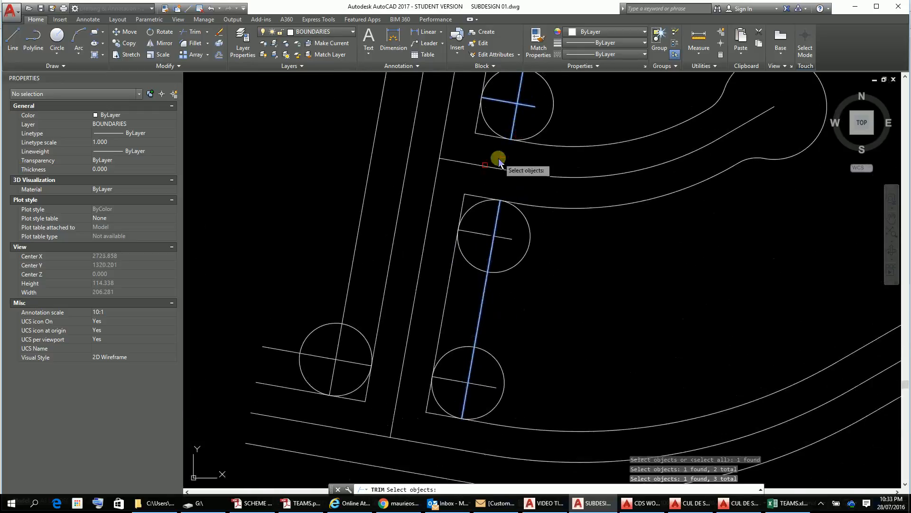
{"action": "left_click", "coordinate": [480, 236]}
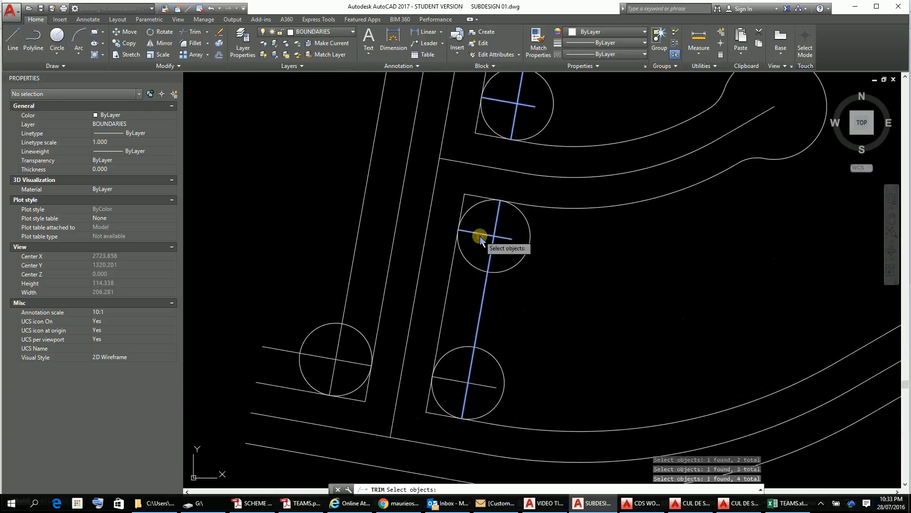
{"action": "left_click", "coordinate": [483, 384]}
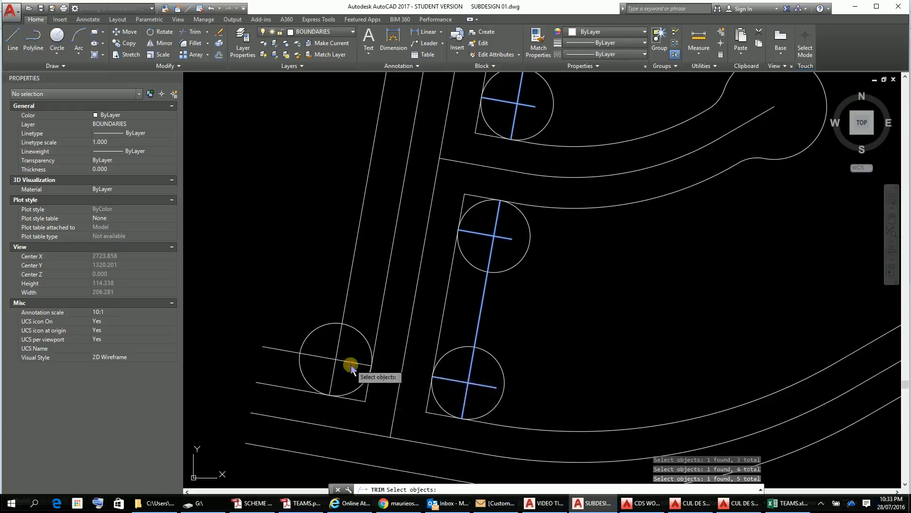
{"action": "left_click", "coordinate": [346, 304]}
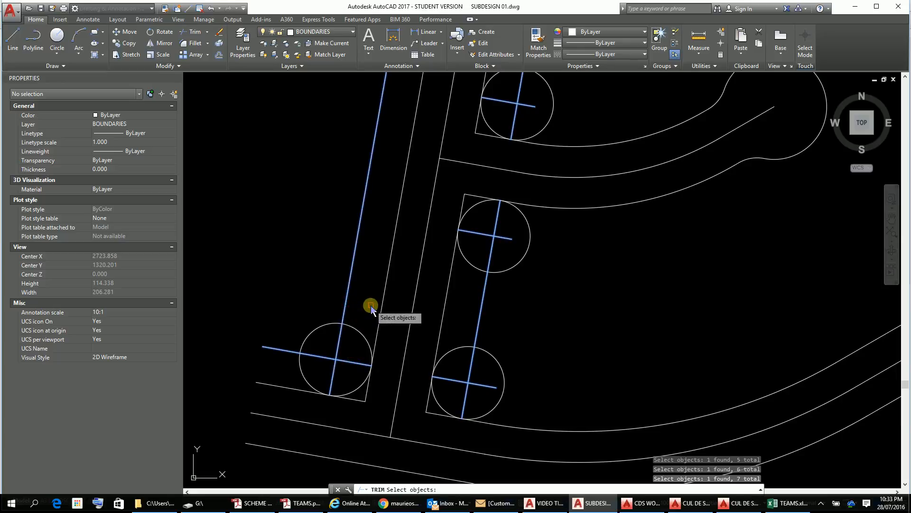
{"action": "key", "text": "Return"}
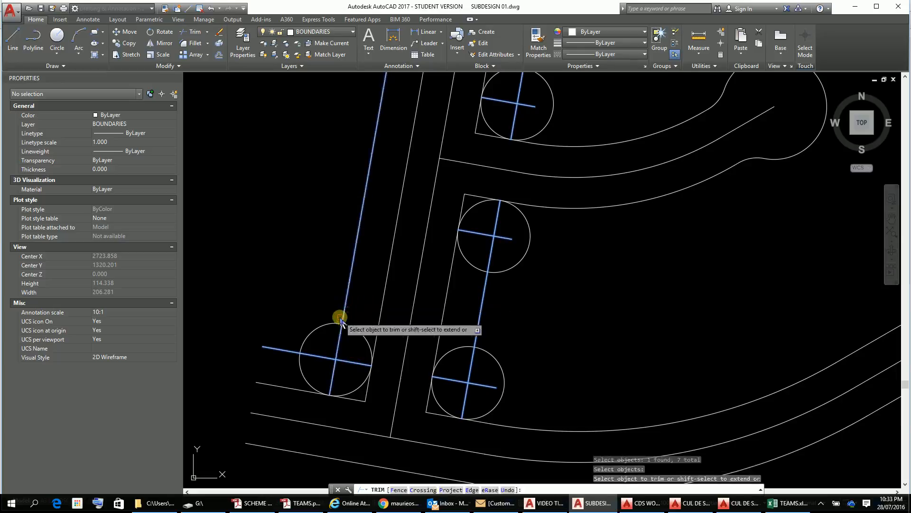
Step: Trim the four radius 10 circles back towards their corner arcs, removing the portions inside the lots
{"action": "left_click", "coordinate": [357, 327]}
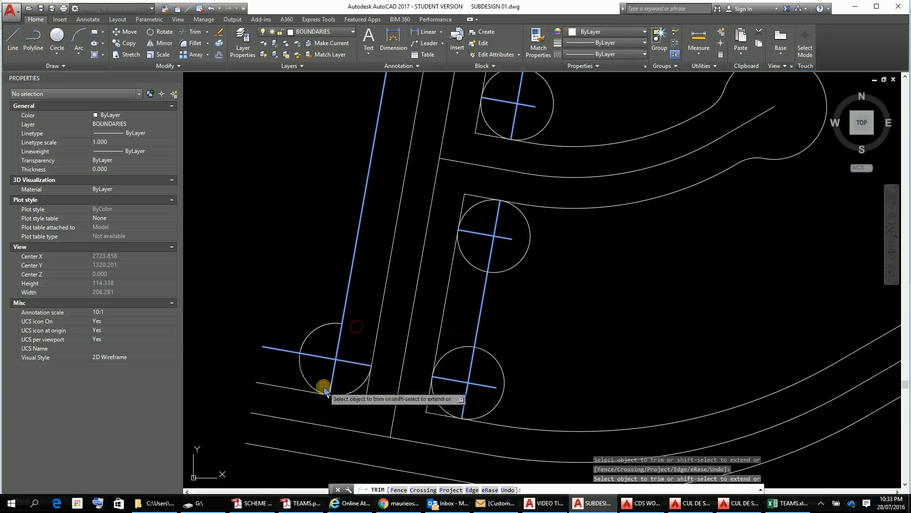
{"action": "left_click", "coordinate": [304, 377]}
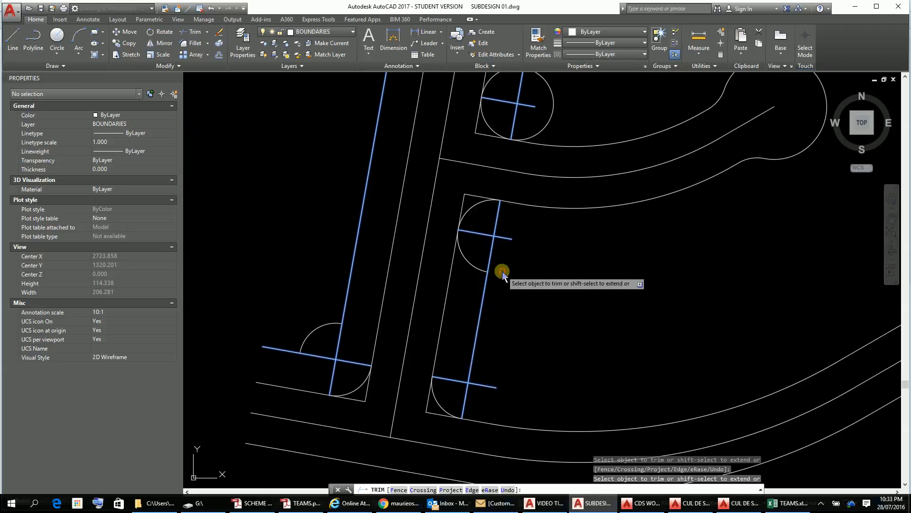
{"action": "left_click", "coordinate": [475, 267]}
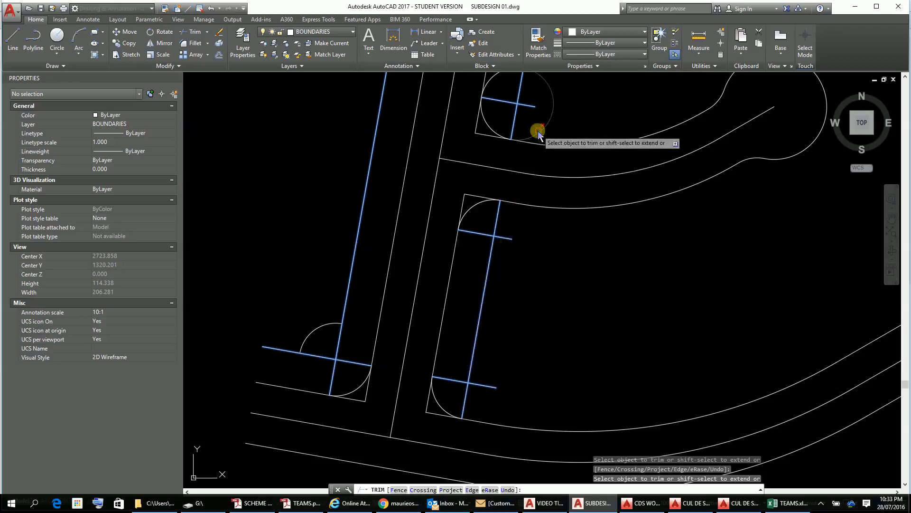
{"action": "left_click", "coordinate": [538, 131]}
{"action": "left_click", "coordinate": [541, 128]}
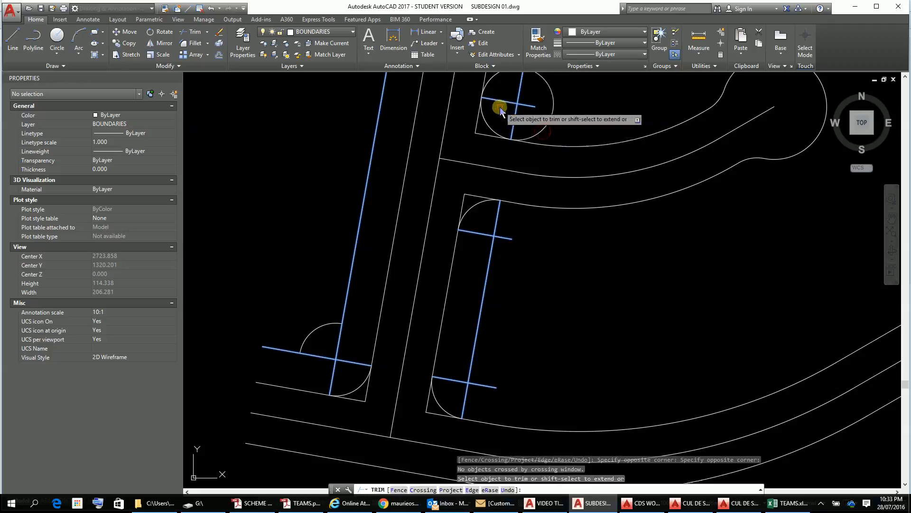
{"action": "left_click", "coordinate": [494, 84]}
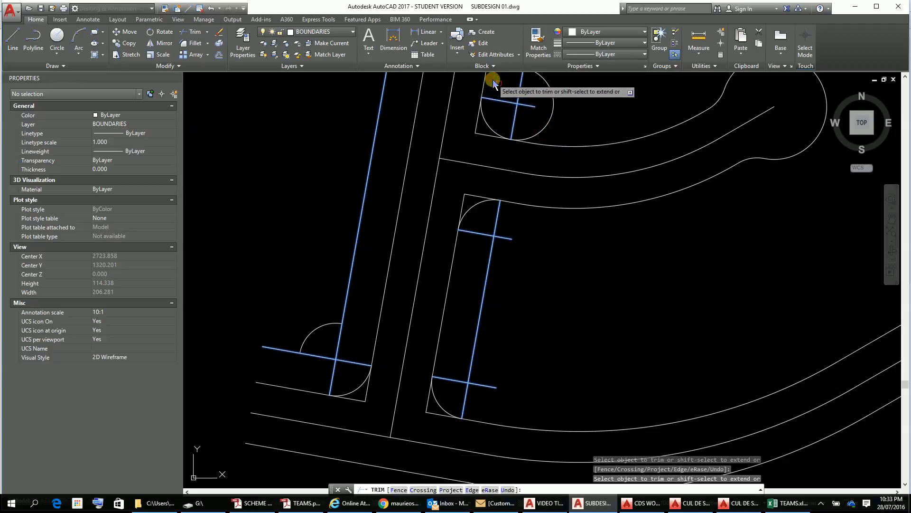
Step: Trim the offset construction lines at all four corners so each runs only from the circle's centre to its tangent point
{"action": "scroll", "coordinate": [577, 275], "scroll_direction": "down", "scroll_amount": 2}
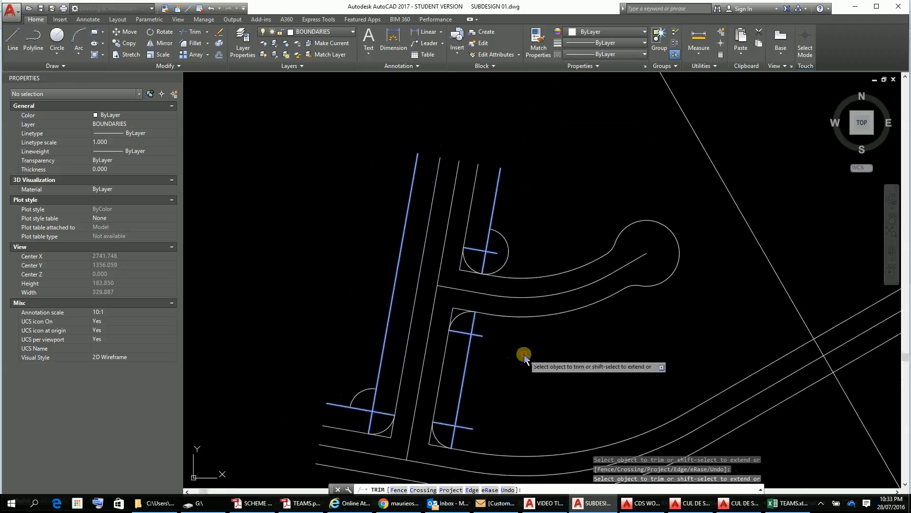
{"action": "scroll", "coordinate": [524, 356], "scroll_direction": "down", "scroll_amount": 1}
{"action": "scroll", "coordinate": [528, 353], "scroll_direction": "up", "scroll_amount": 1}
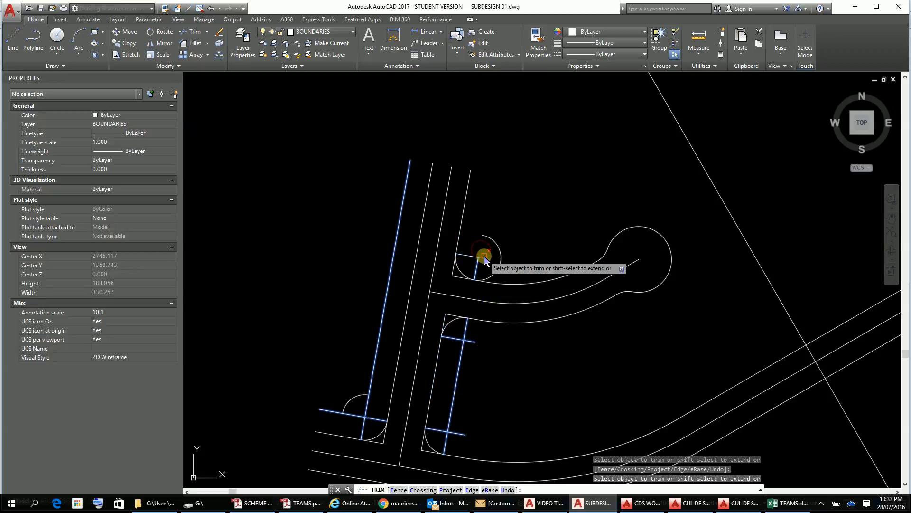
{"action": "left_click", "coordinate": [485, 258]}
{"action": "left_click", "coordinate": [472, 342]}
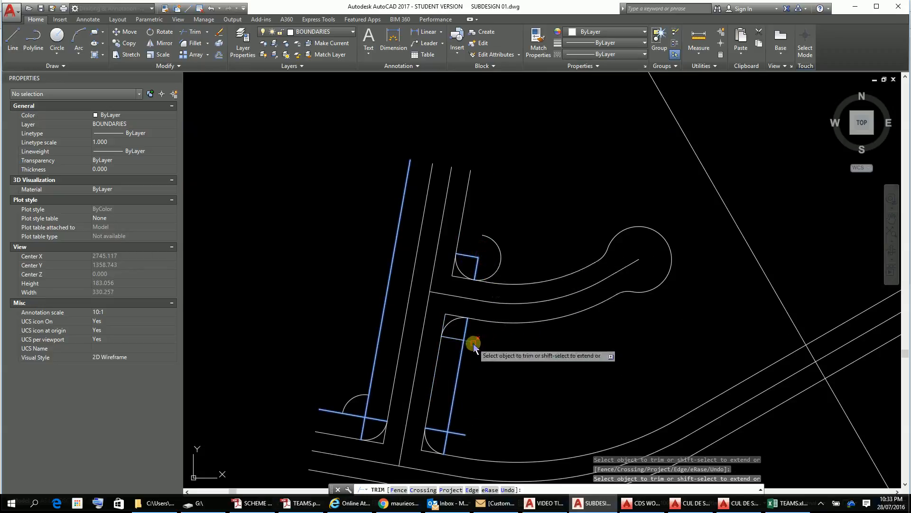
{"action": "left_click", "coordinate": [457, 350]}
{"action": "left_click", "coordinate": [464, 354]}
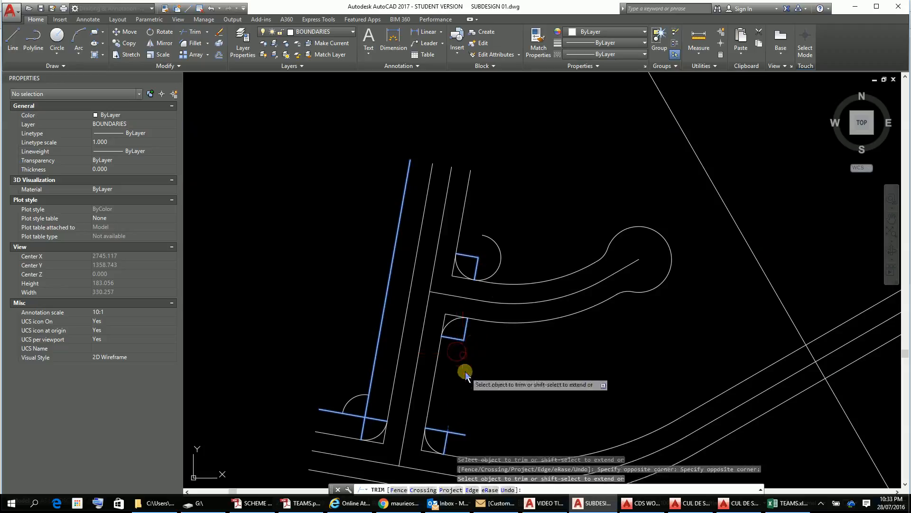
{"action": "left_click", "coordinate": [459, 436]}
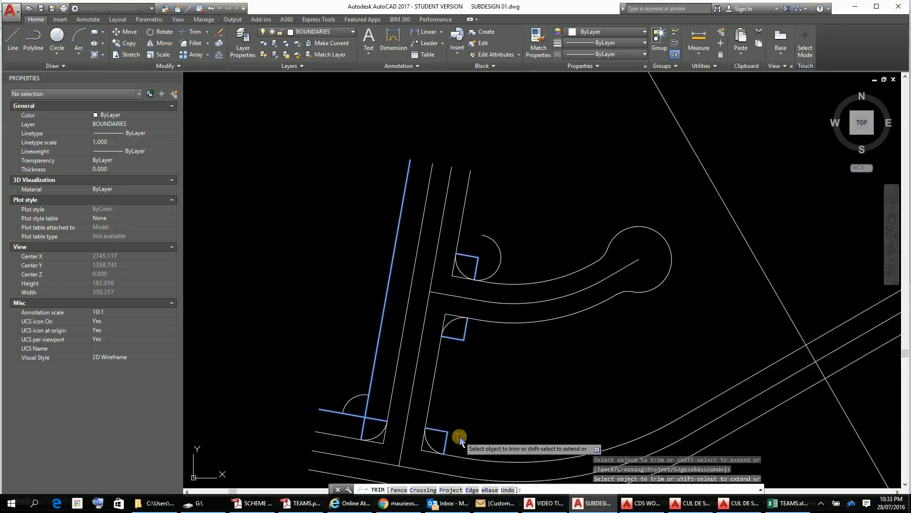
{"action": "left_click", "coordinate": [351, 416]}
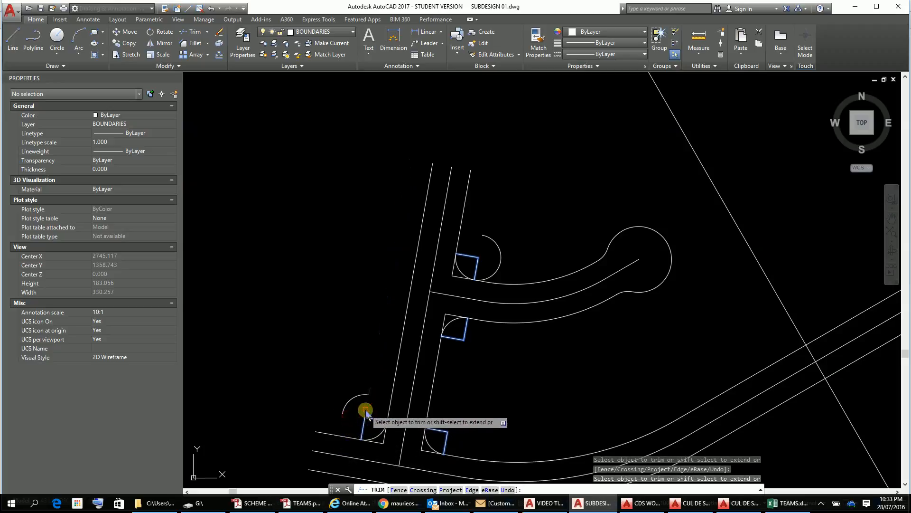
Step: Trim the excess arc at the upper junction's north corner and erase the stray arc near the lower junction's west corner
{"action": "mouse_move", "coordinate": [559, 368]}
{"action": "middle_mouse_down"}
{"action": "mouse_move", "coordinate": [512, 242]}
{"action": "mouse_move", "coordinate": [549, 254]}
{"action": "middle_mouse_up"}
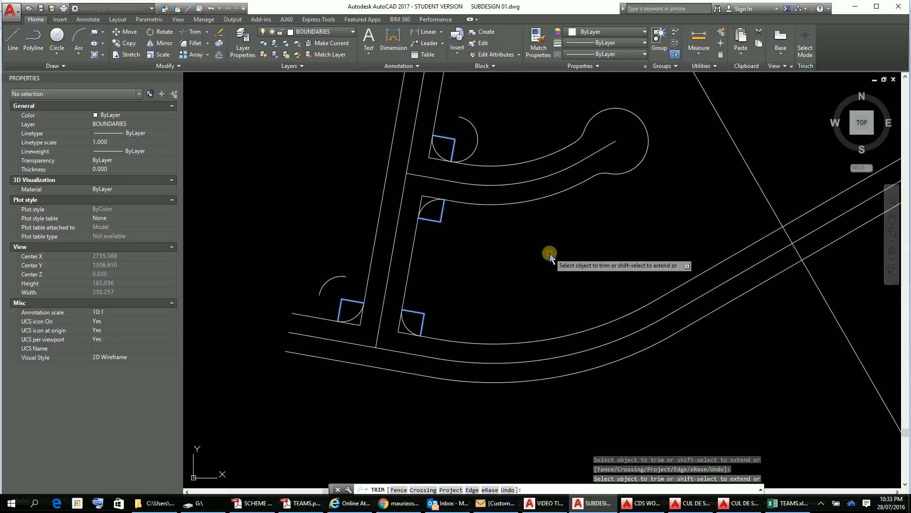
{"action": "left_click", "coordinate": [476, 141]}
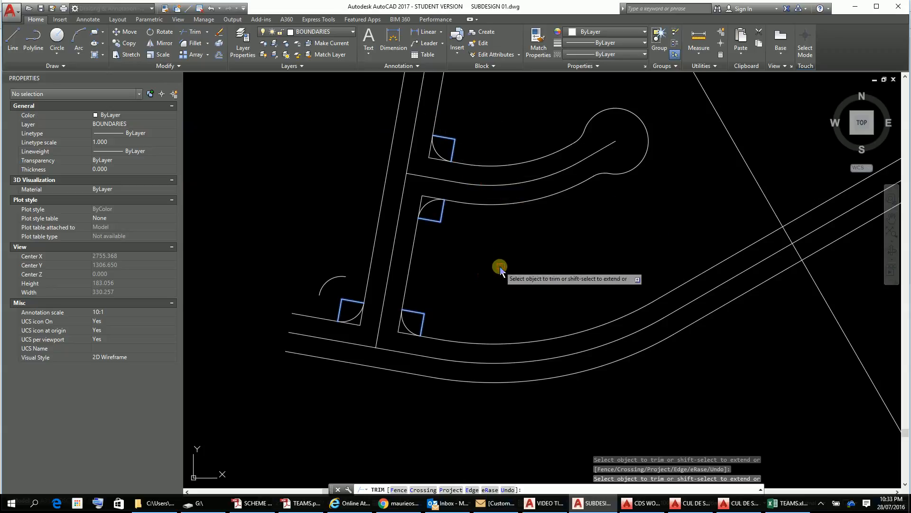
{"action": "key", "text": "Escape"}
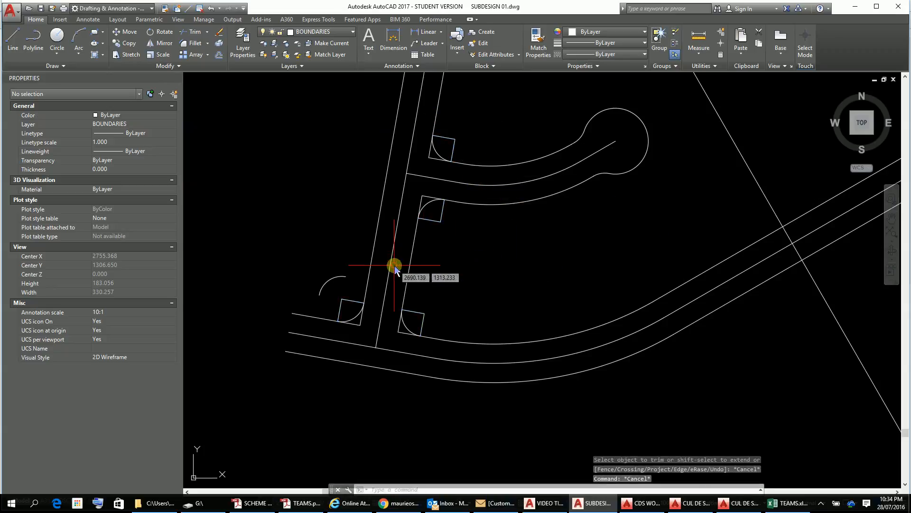
{"action": "left_click", "coordinate": [326, 278]}
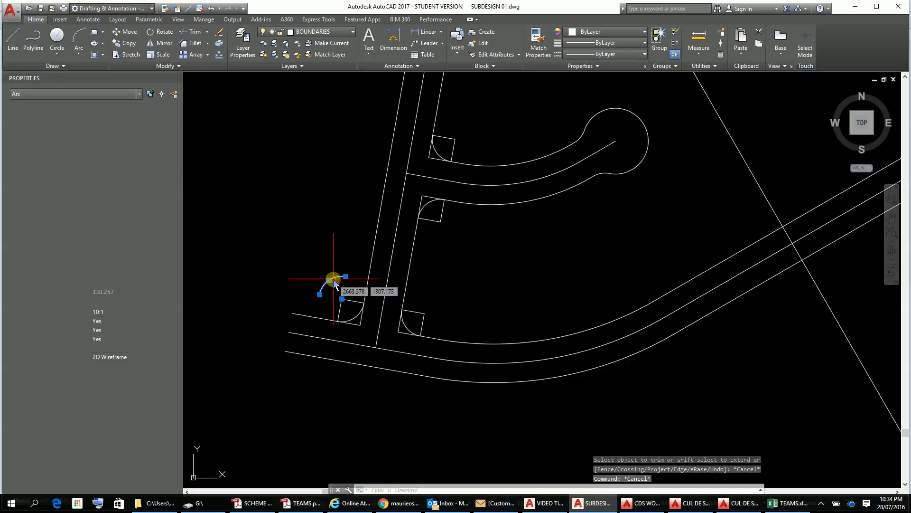
{"action": "key", "text": "Delete"}
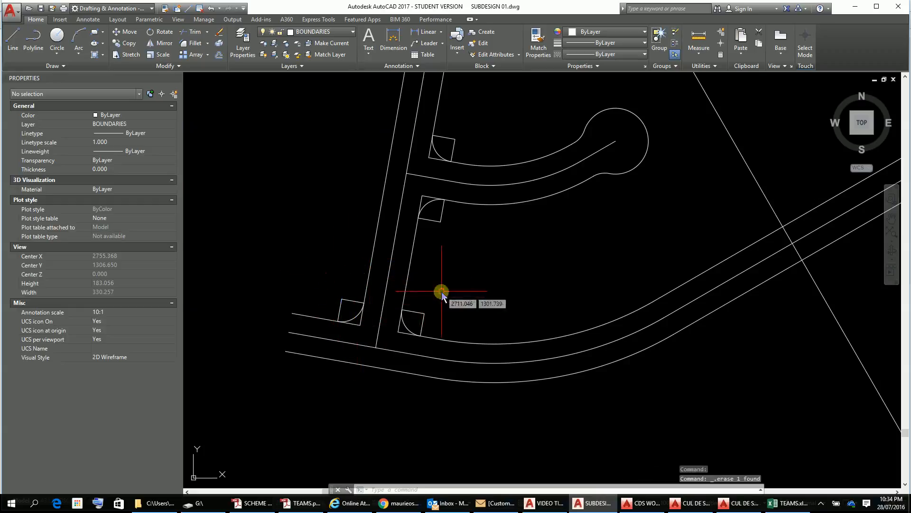
{"action": "type", "text": "tr"}
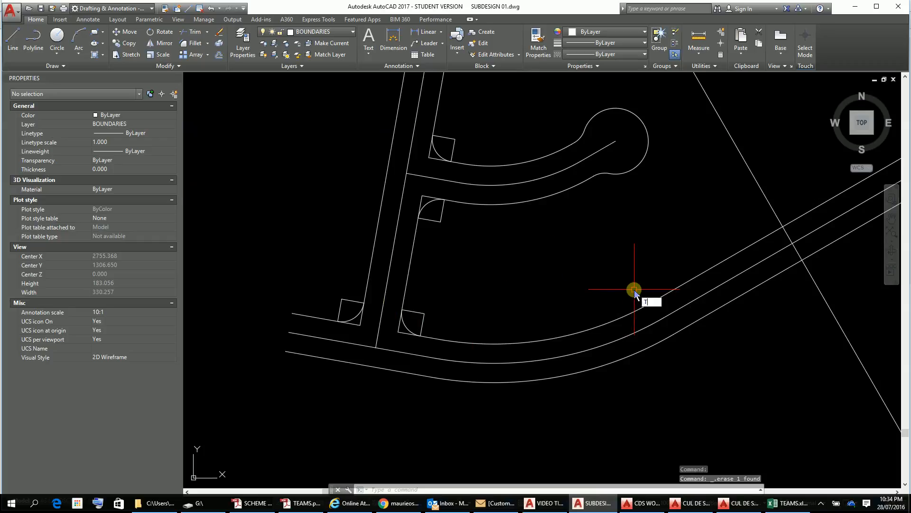
{"action": "key", "text": "Return"}
{"action": "key", "text": "Return"}
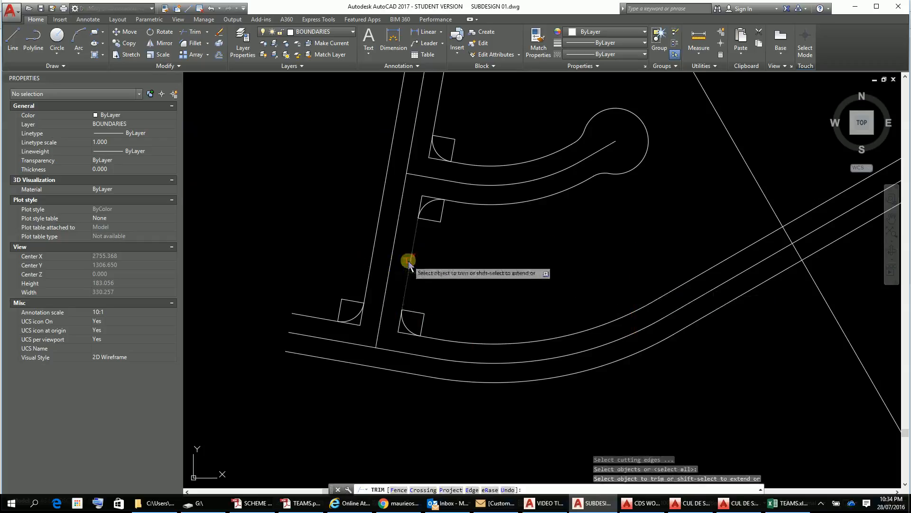
{"action": "left_click", "coordinate": [416, 314]}
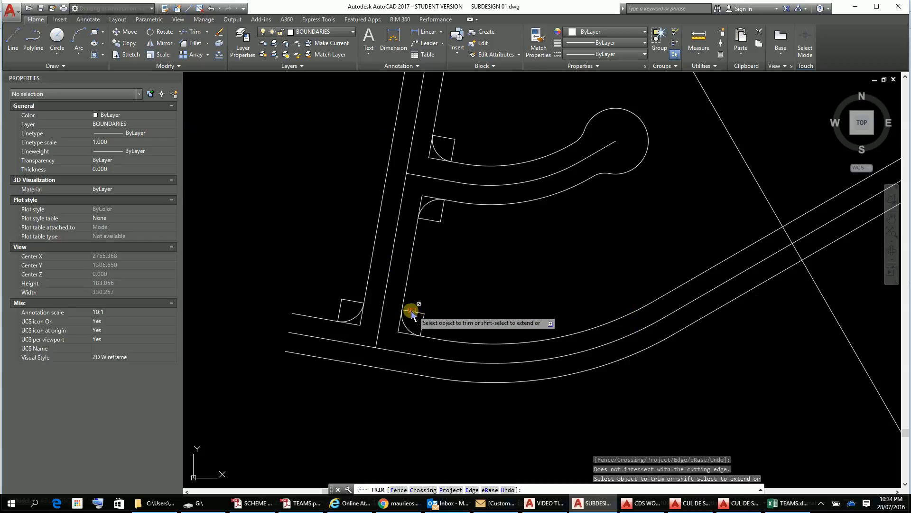
{"action": "left_click", "coordinate": [504, 295]}
{"action": "key", "text": "Escape"}
{"action": "key", "text": "Escape"}
{"action": "key", "text": "Escape"}
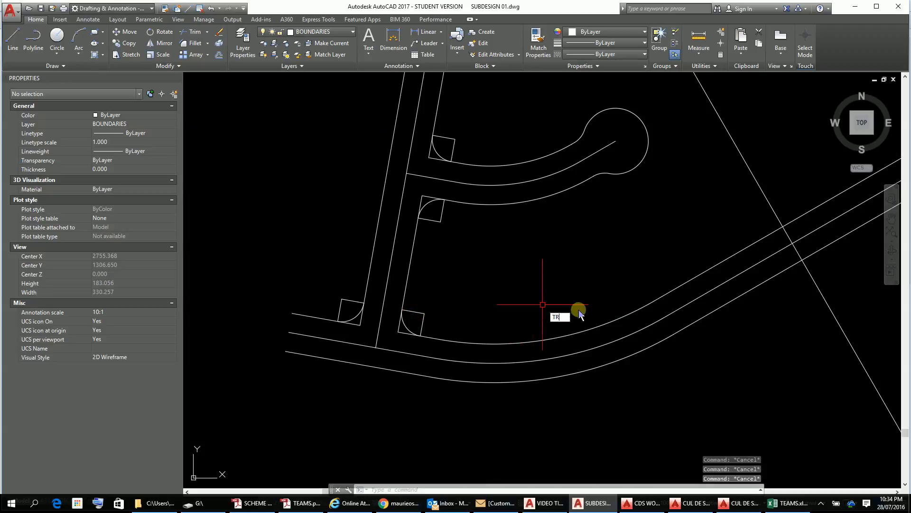
{"action": "type", "text": "TR"}
{"action": "key", "text": "Return"}
{"action": "key", "text": "Return"}
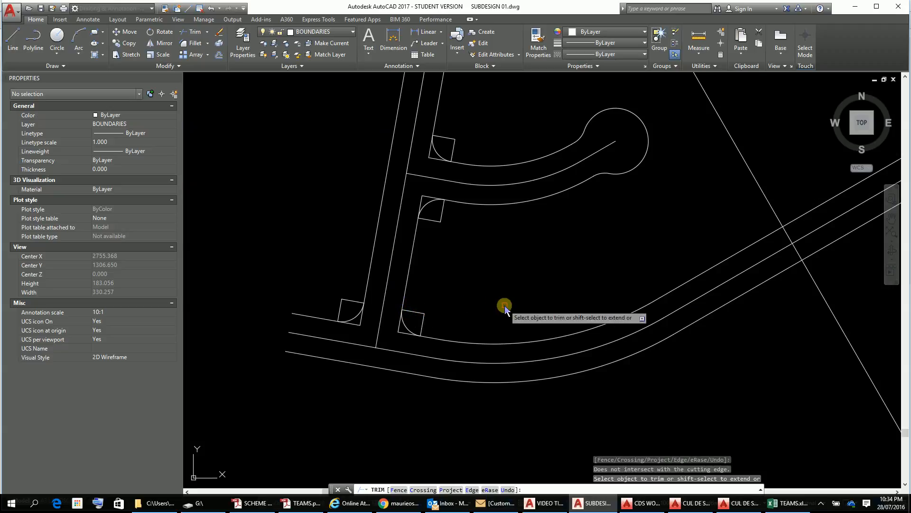
{"action": "key", "text": "Escape"}
{"action": "key", "text": "Escape"}
{"action": "key", "text": "Escape"}
{"action": "key", "text": "Escape"}
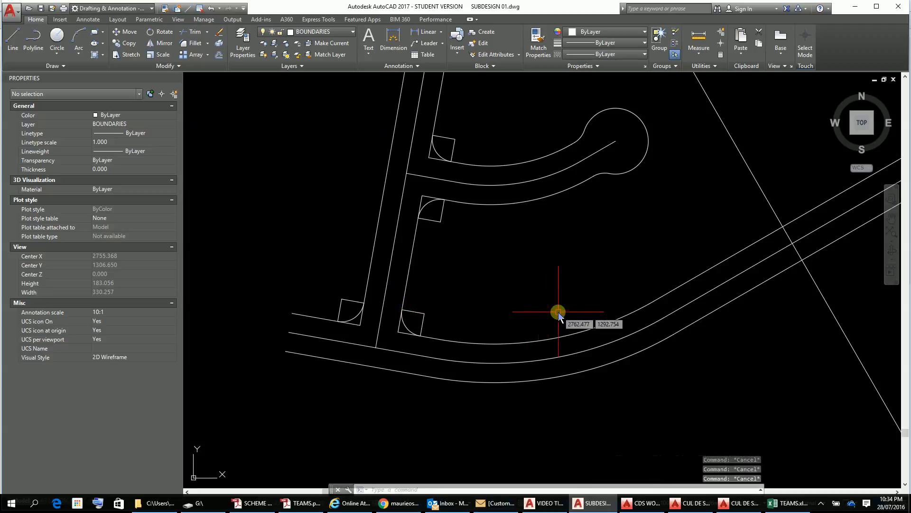
Step: Trim the road boundaries' square ends outside the corner arcs at all four corners, using the eight radius construction lines as cutting edges
{"action": "type", "text": "TR"}
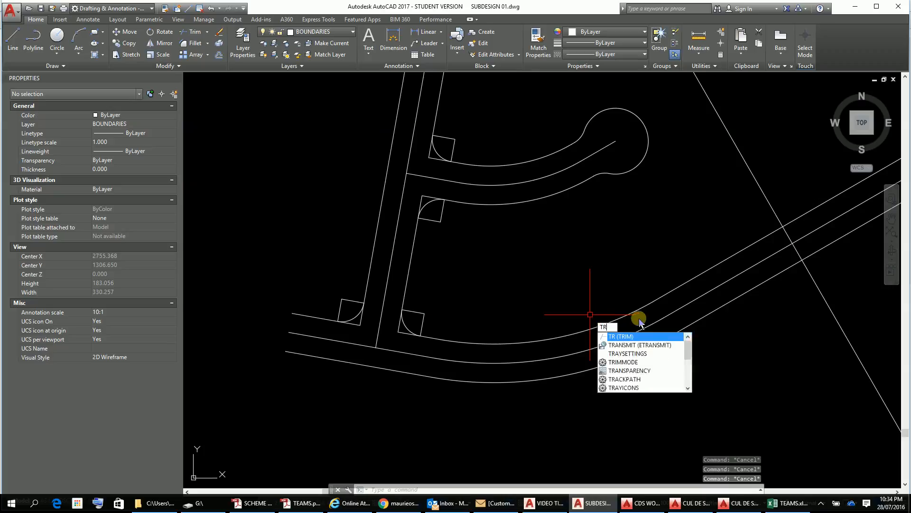
{"action": "key", "text": "Return"}
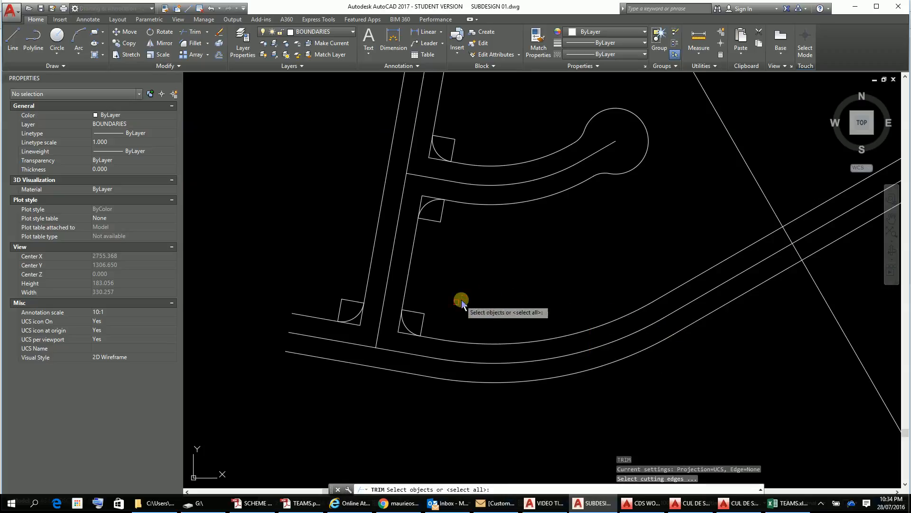
{"action": "left_click", "coordinate": [417, 316]}
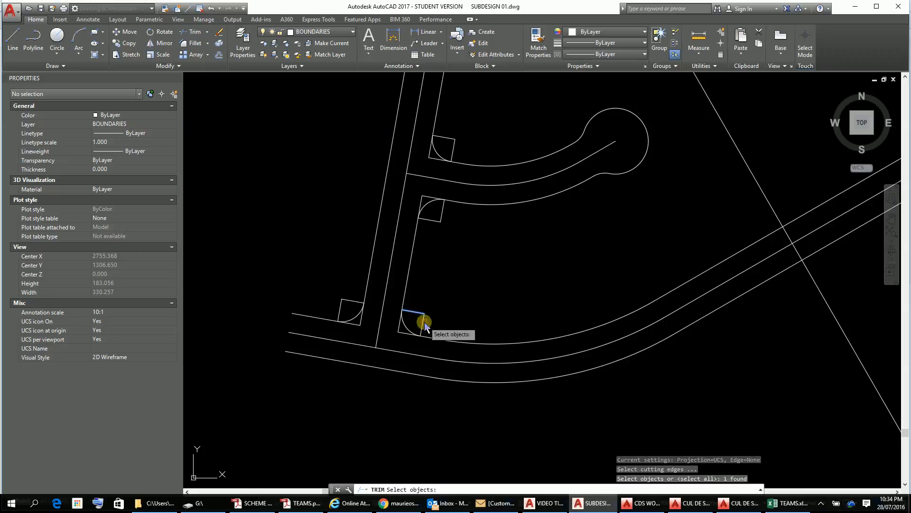
{"action": "left_click", "coordinate": [424, 322]}
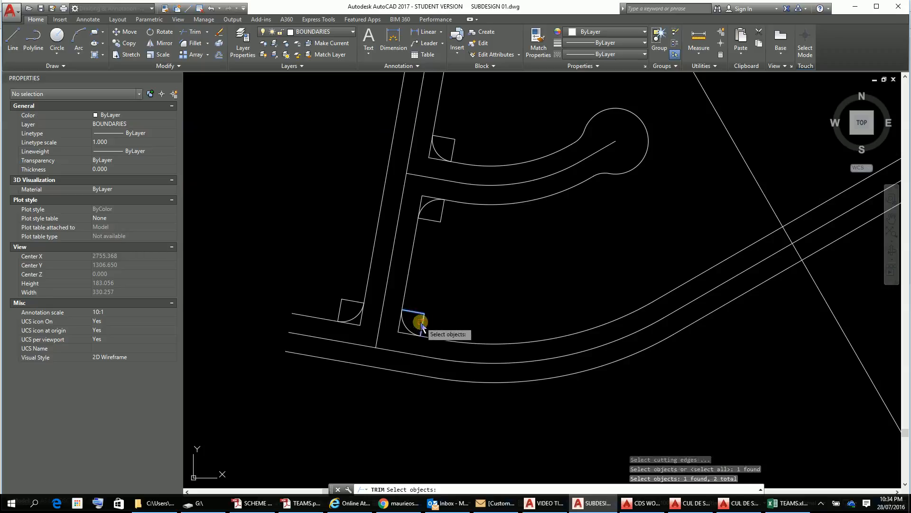
{"action": "left_click", "coordinate": [439, 219]}
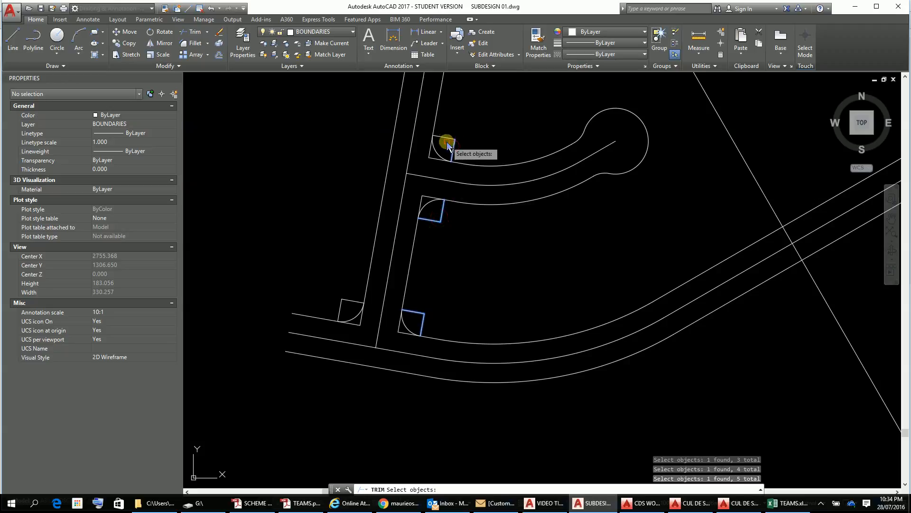
{"action": "left_click", "coordinate": [448, 142]}
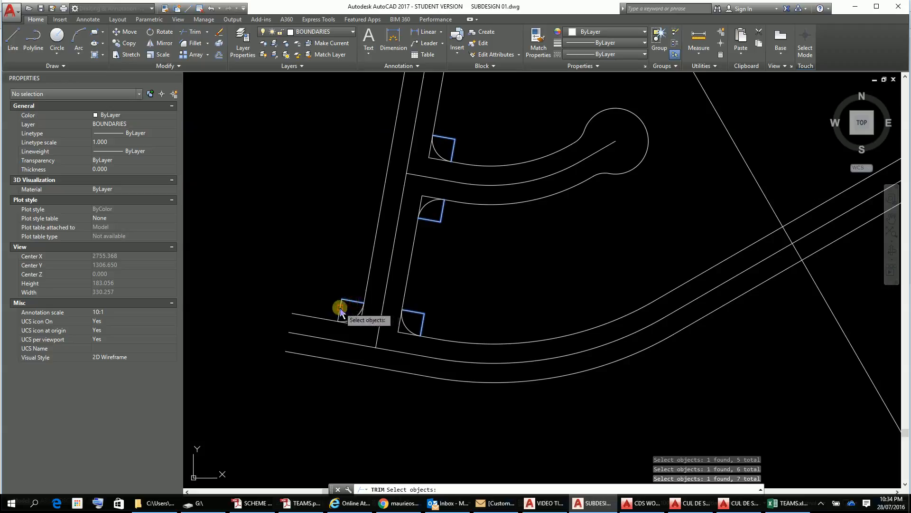
{"action": "left_click", "coordinate": [350, 319]}
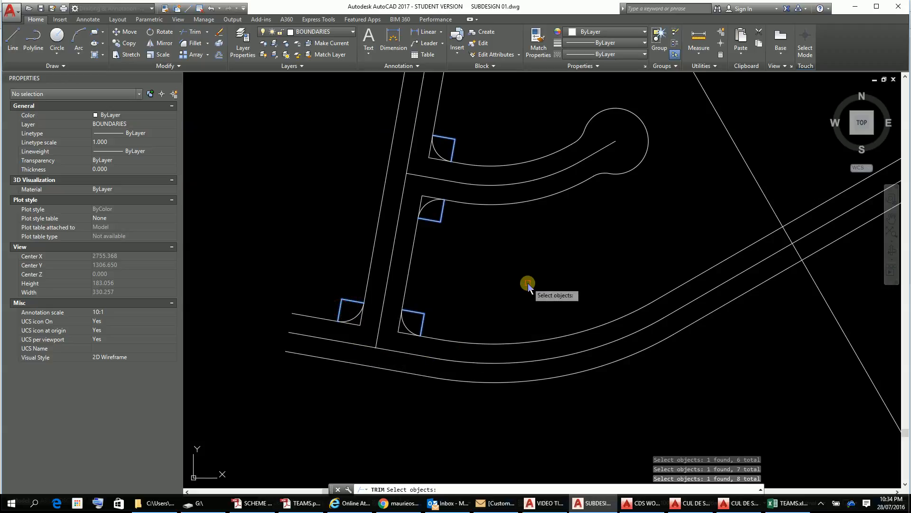
{"action": "key", "text": "Return"}
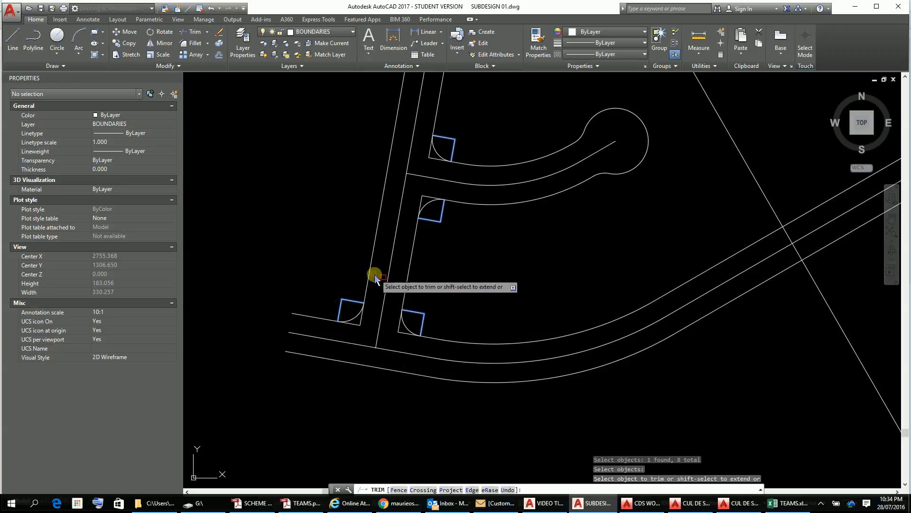
{"action": "left_click", "coordinate": [356, 322]}
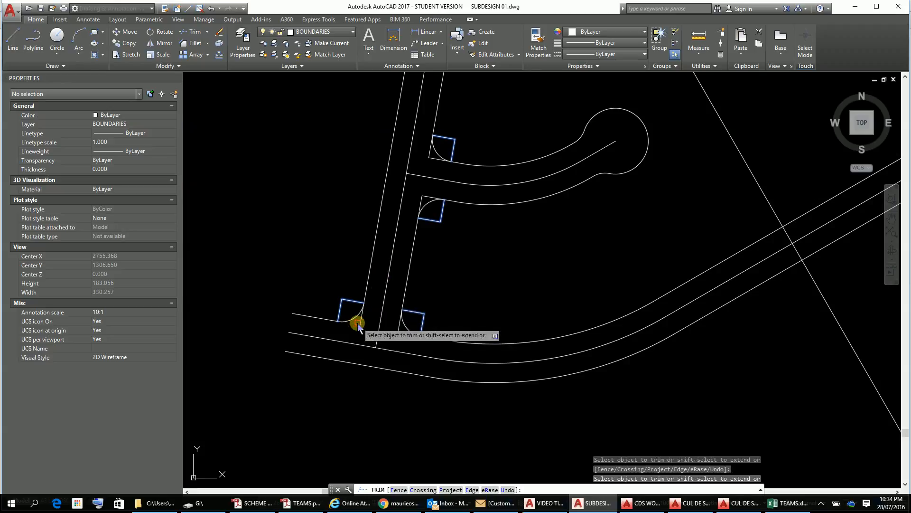
{"action": "left_click", "coordinate": [402, 334]}
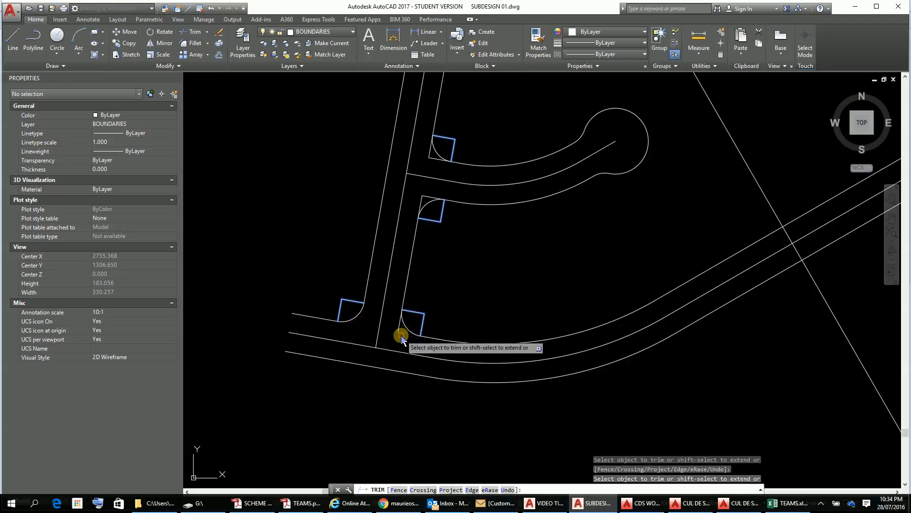
{"action": "left_click", "coordinate": [428, 158]}
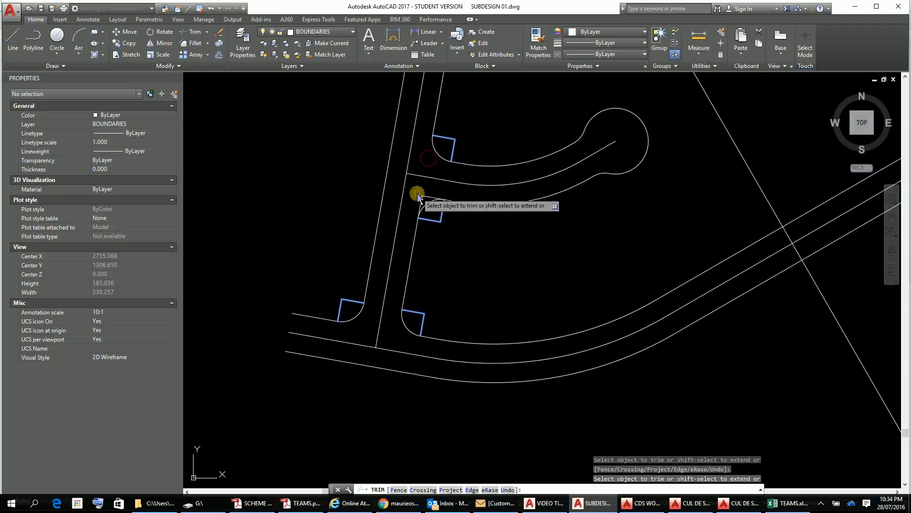
{"action": "left_click", "coordinate": [418, 193]}
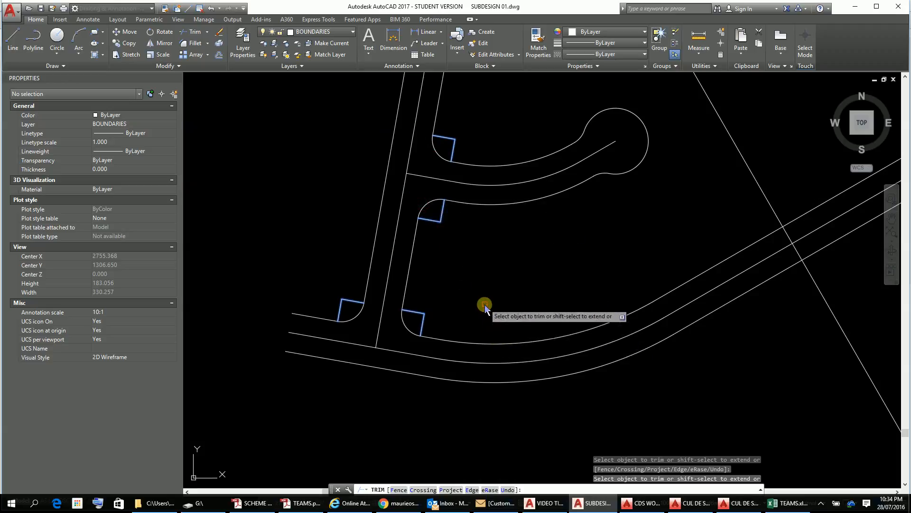
{"action": "key", "text": "Escape"}
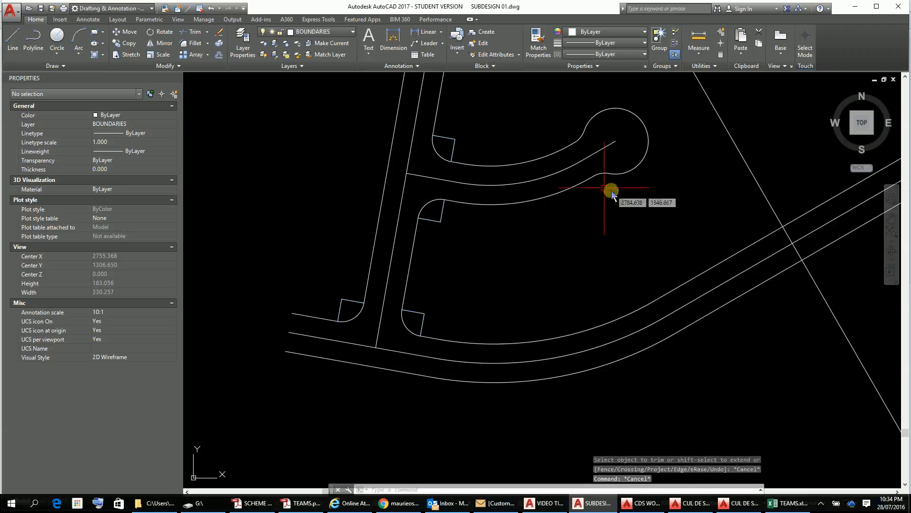
Step: Move the eight radius construction lines at the four road corners to the ROAD GEOMETRY layer and dismiss the layer warning
{"action": "left_click", "coordinate": [479, 128]}
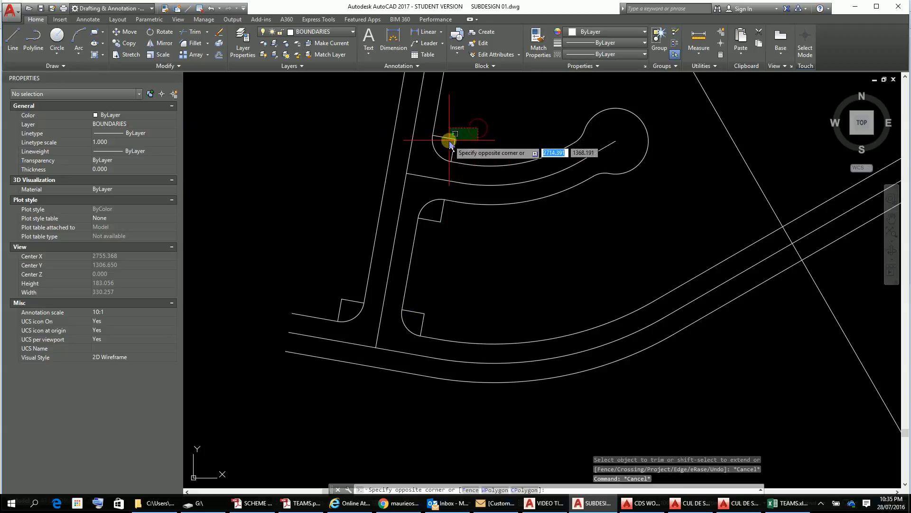
{"action": "left_click", "coordinate": [444, 143]}
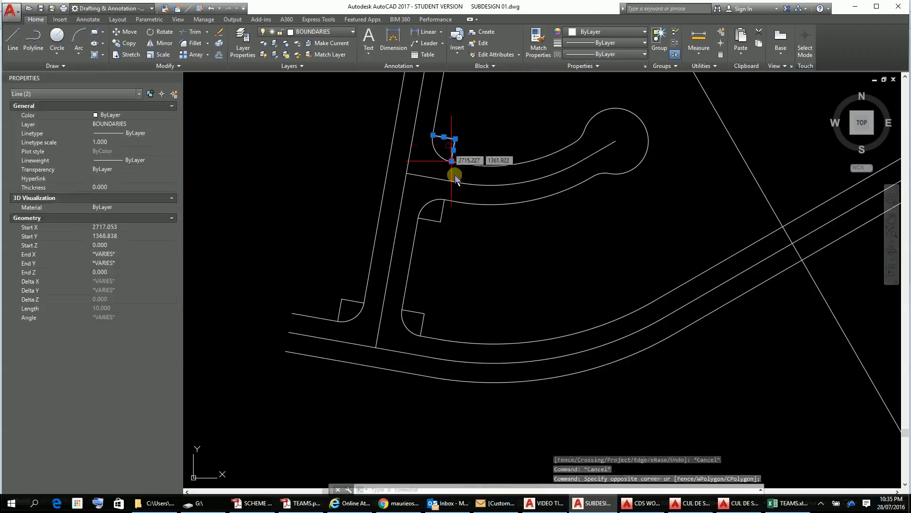
{"action": "left_click", "coordinate": [448, 218]}
{"action": "left_click", "coordinate": [437, 225]}
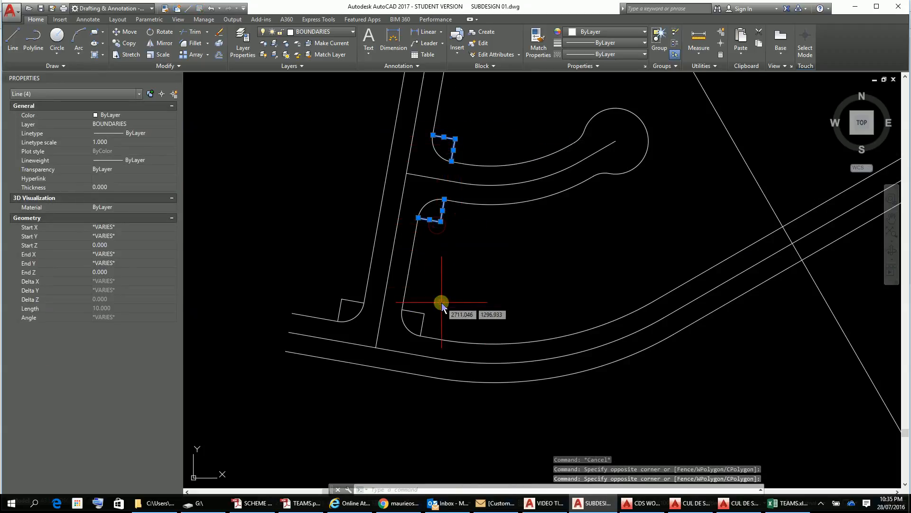
{"action": "left_click", "coordinate": [443, 301]}
{"action": "left_click", "coordinate": [414, 325]}
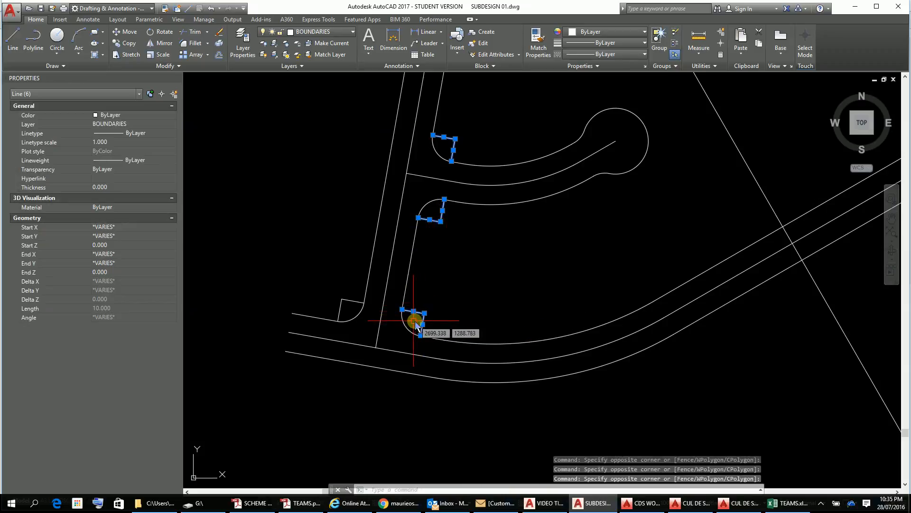
{"action": "left_click", "coordinate": [351, 295]}
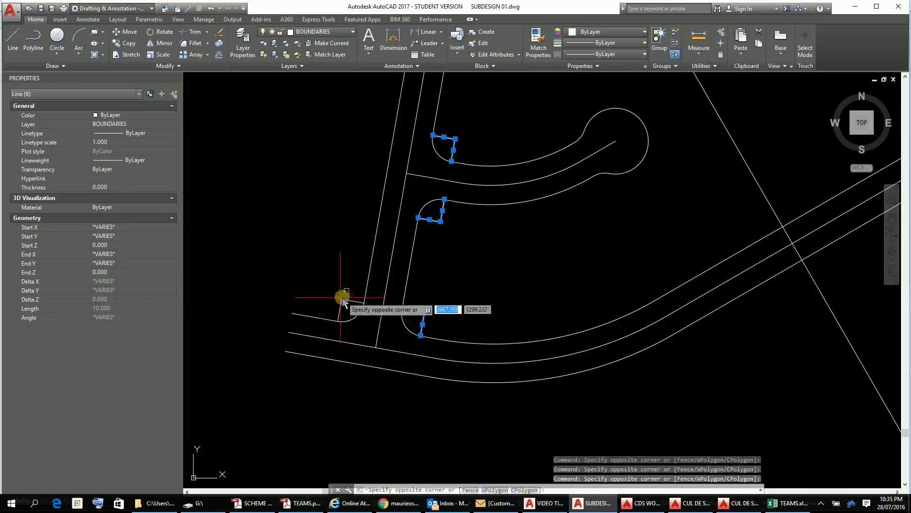
{"action": "left_click", "coordinate": [336, 311]}
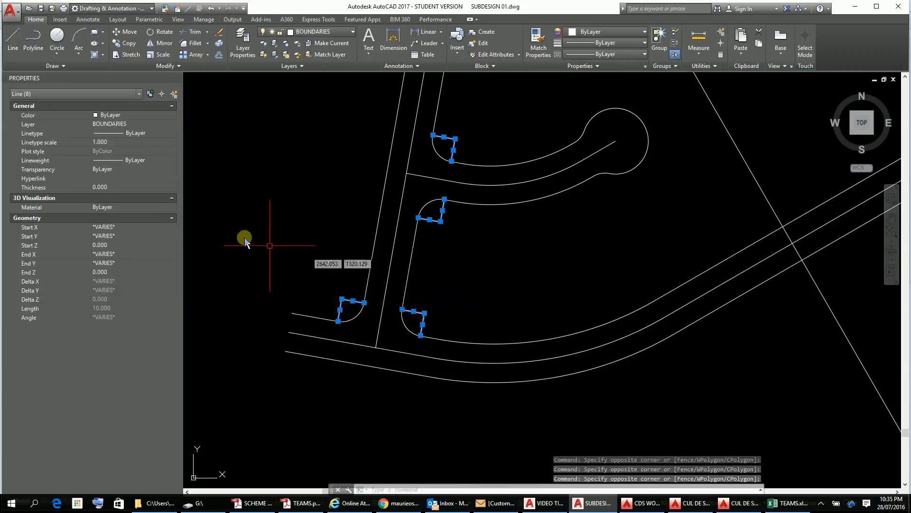
{"action": "left_click", "coordinate": [171, 128]}
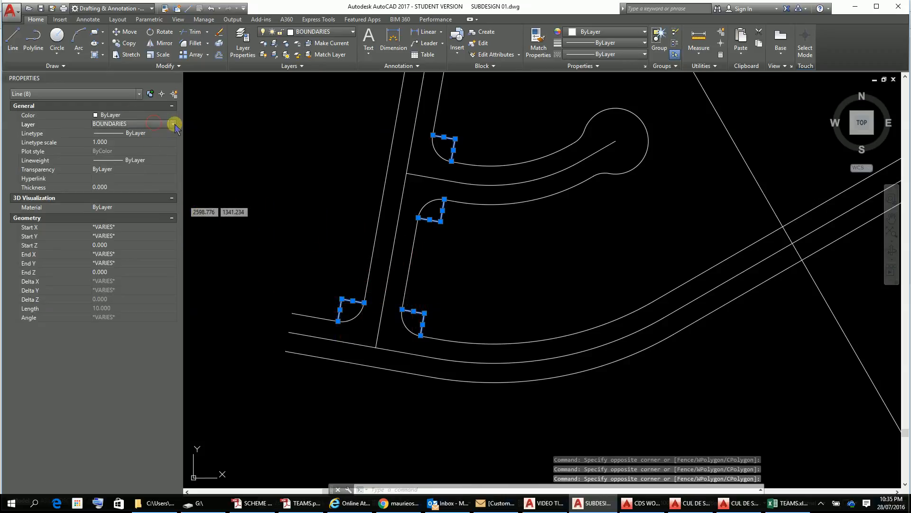
{"action": "left_click", "coordinate": [172, 124]}
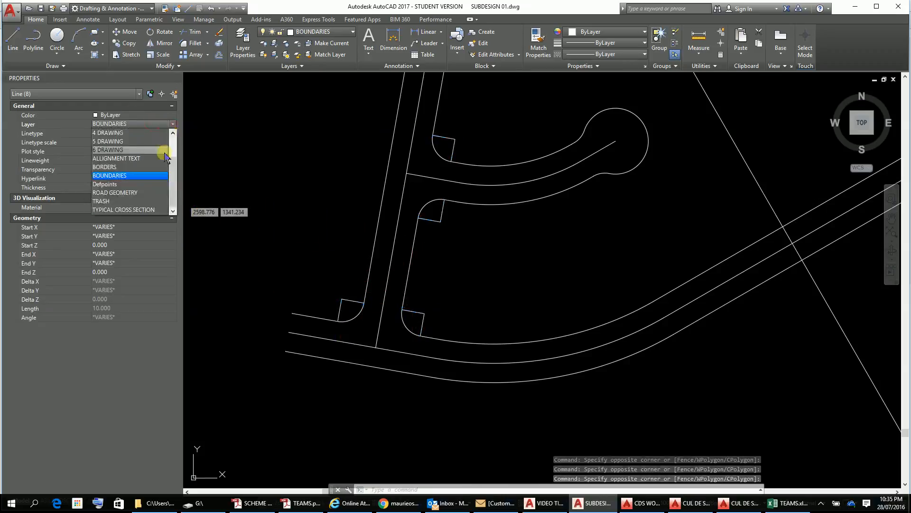
{"action": "left_click", "coordinate": [152, 193]}
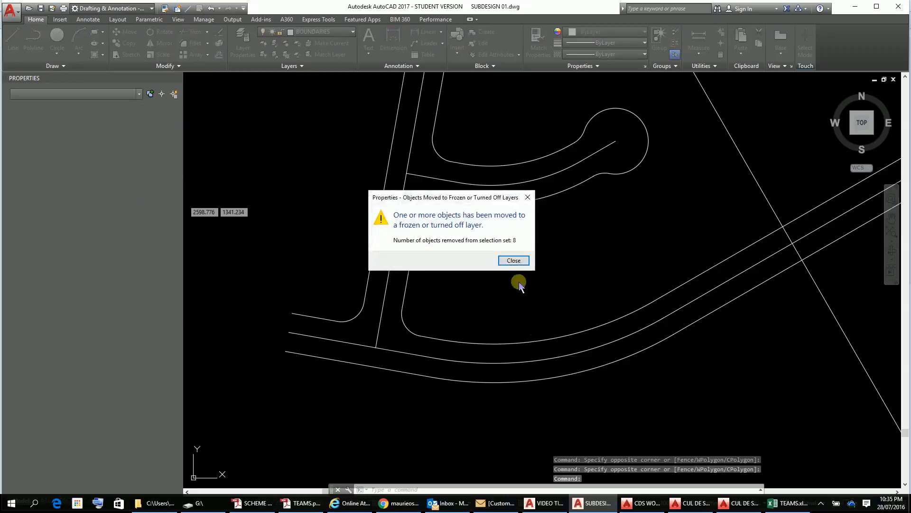
{"action": "left_click", "coordinate": [513, 261]}
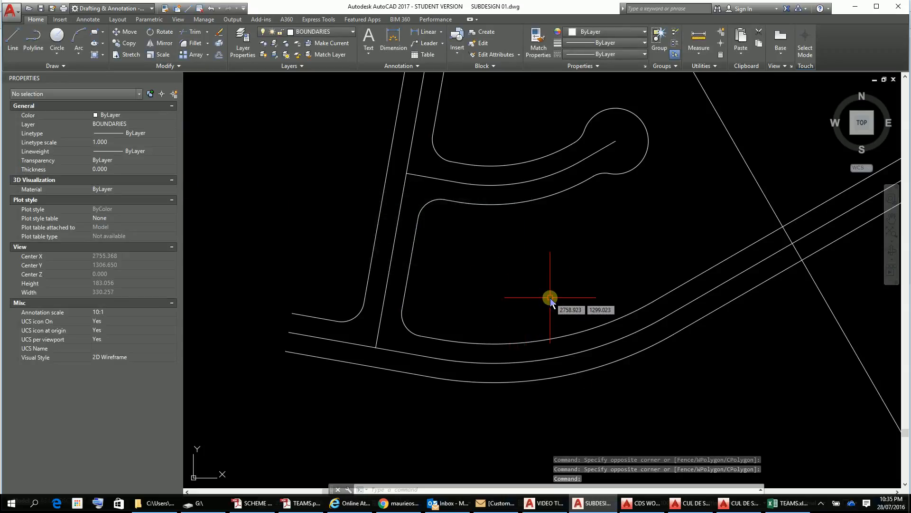
{"action": "scroll", "coordinate": [549, 299], "scroll_direction": "down", "scroll_amount": 3}
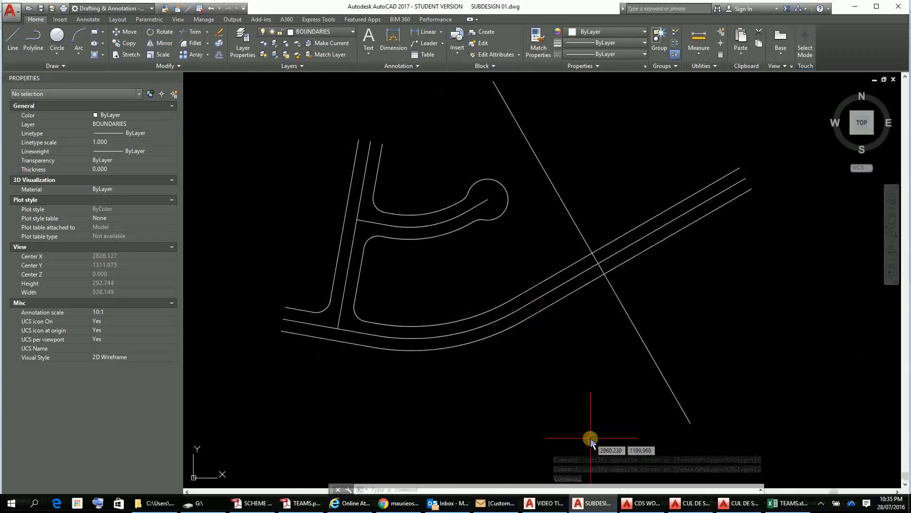